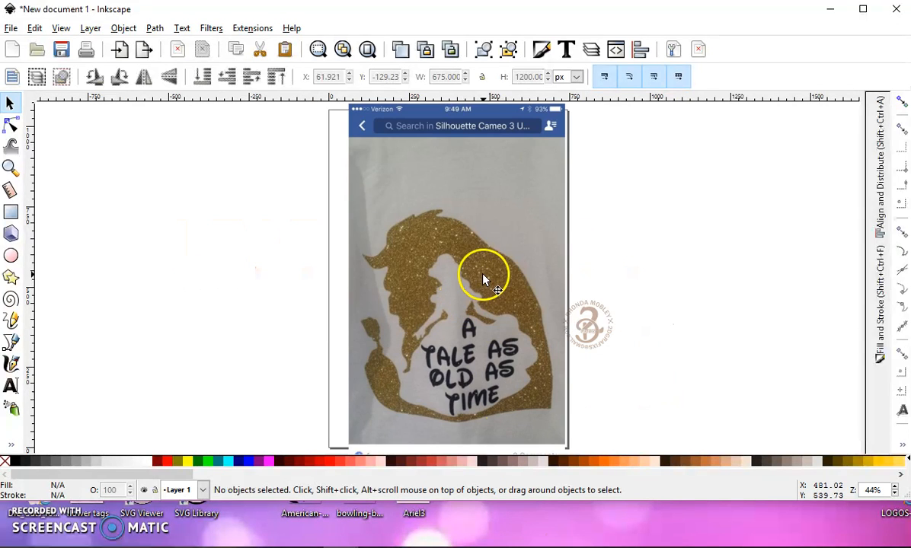
- Open bitmap tracing for the photo, with the settings reset to defaults and background removal enabled
left_click(500, 371)
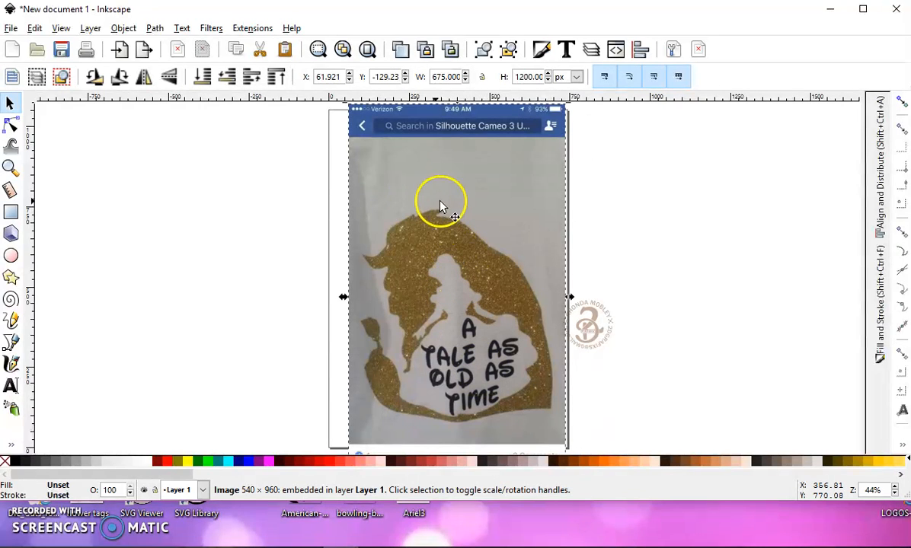
left_click(154, 28)
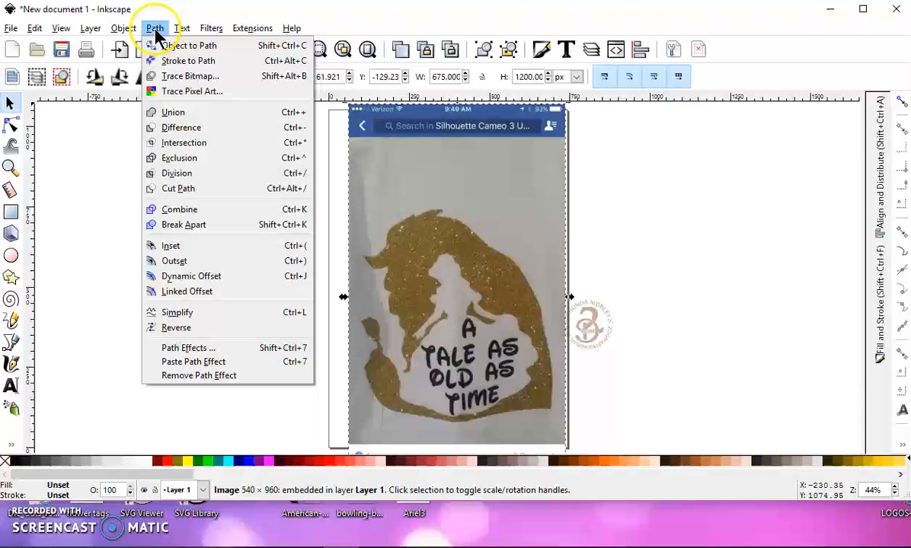
left_click(165, 76)
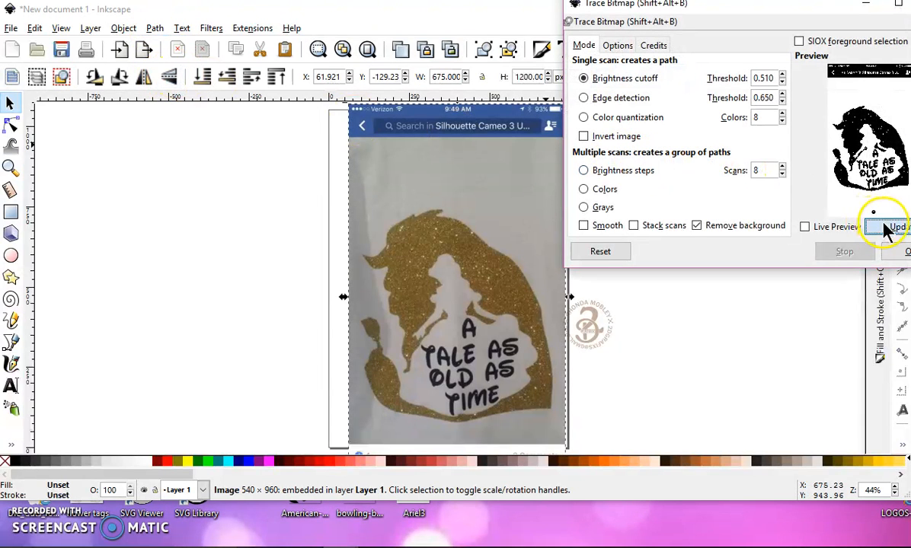
left_click(598, 253)
left_click(897, 233)
left_click_drag(845, 19, 809, 25)
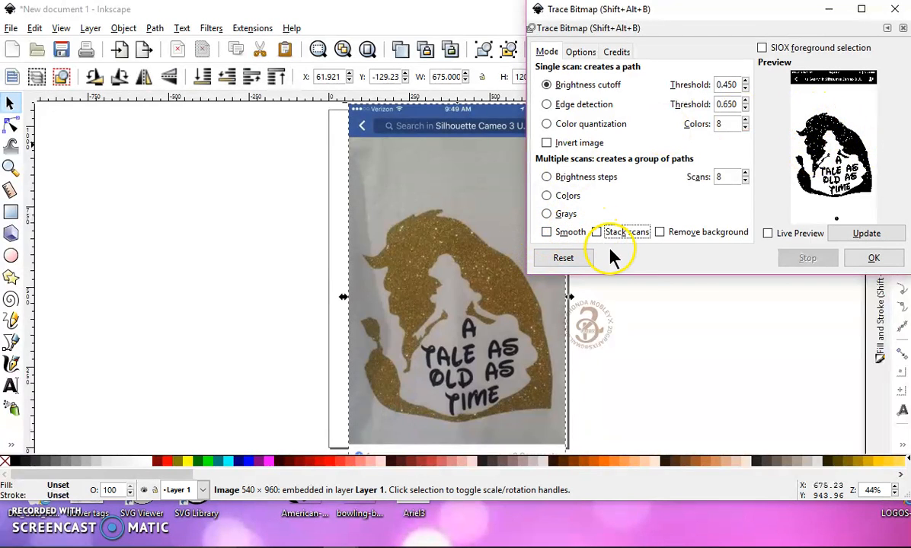
left_click(660, 233)
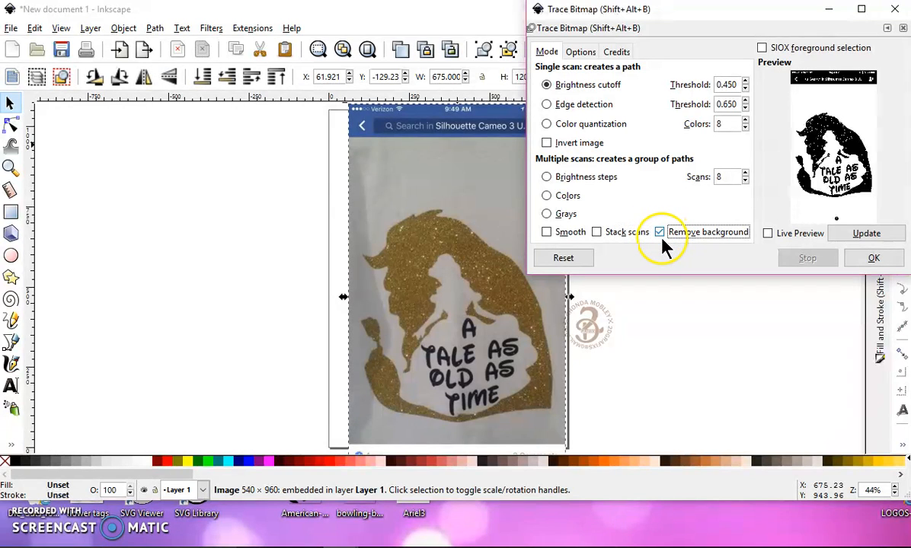
- Trace the photo by brightness cutoff with a threshold of 0.510
left_click(746, 82)
left_click(746, 81)
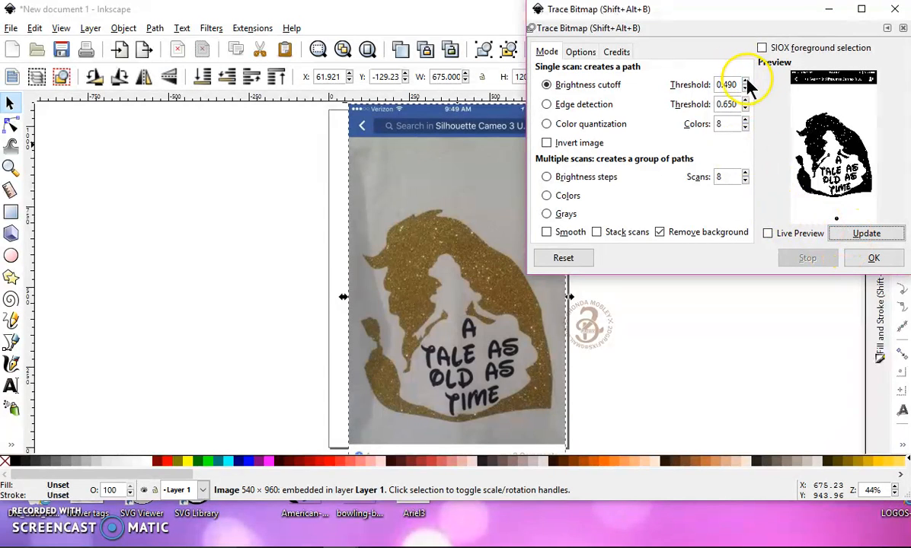
left_click(745, 82)
left_click(746, 82)
left_click(866, 235)
left_click(747, 82)
left_click(746, 82)
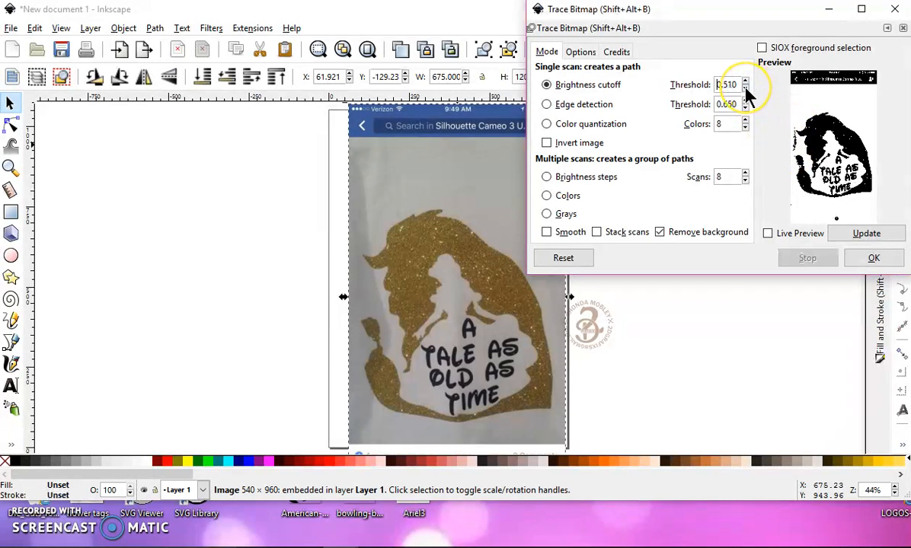
left_click(852, 237)
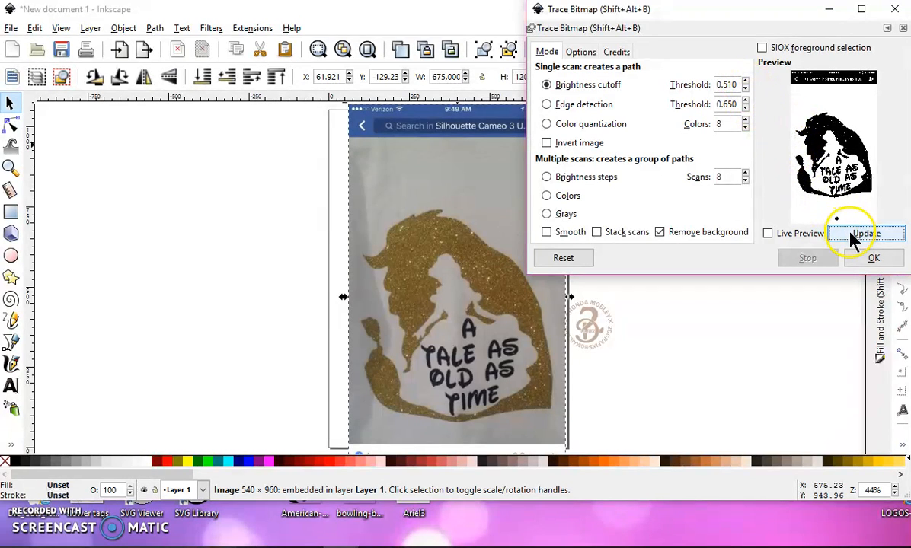
left_click(872, 257)
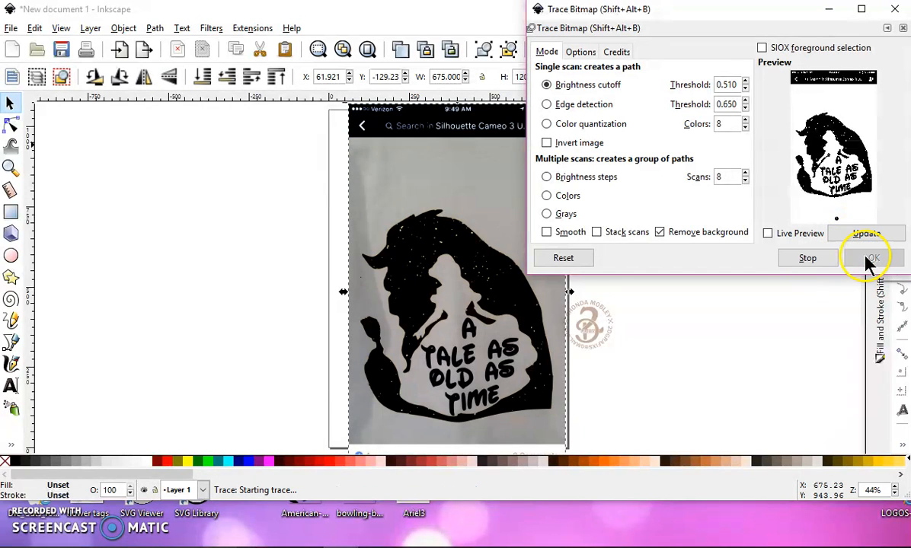
- Place the traced copy beside the page and move the original photo off the page on the opposite side
mouse_move(510, 288)
left_mouse_down()
mouse_move(246, 267)
mouse_move(210, 273)
left_mouse_up()
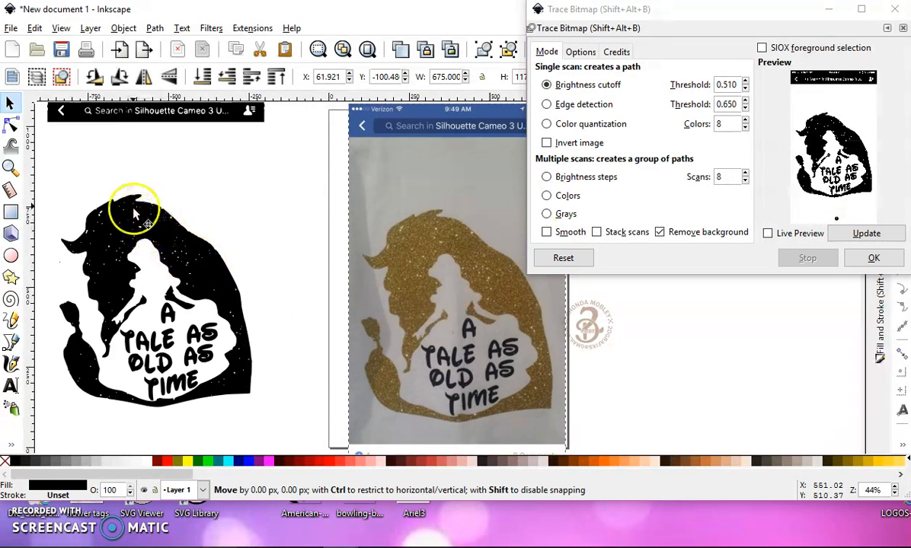
left_click(895, 11)
left_click(434, 162)
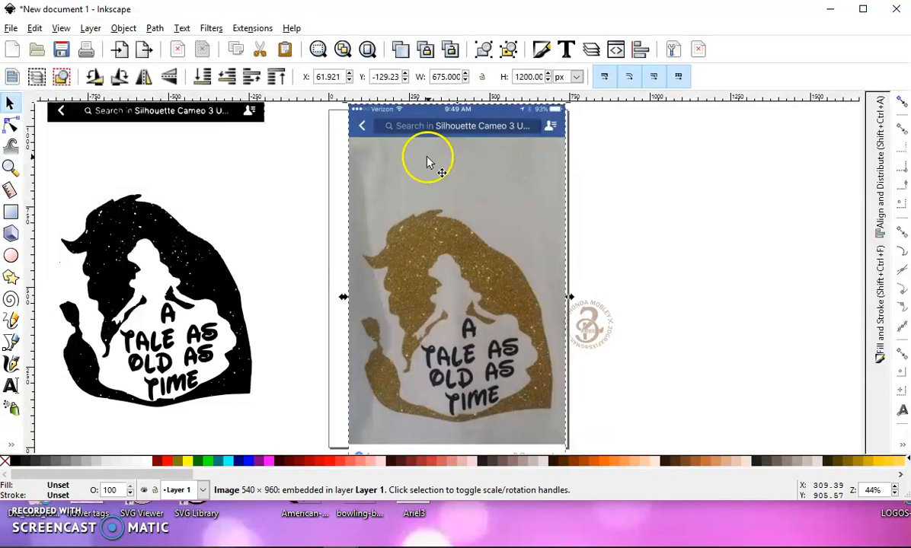
left_click_drag(433, 162, 726, 171)
- Draw a rectangle about 712 by 722 px covering the traced lion artwork but not the phone header
left_click_drag(240, 286, 459, 260)
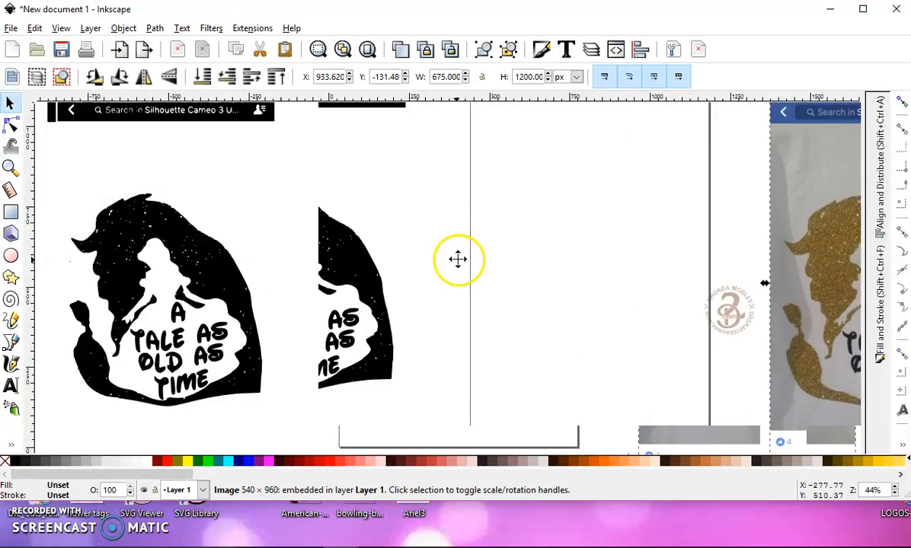
scroll(461, 261, "up", 1)
scroll(394, 335, "down", 1)
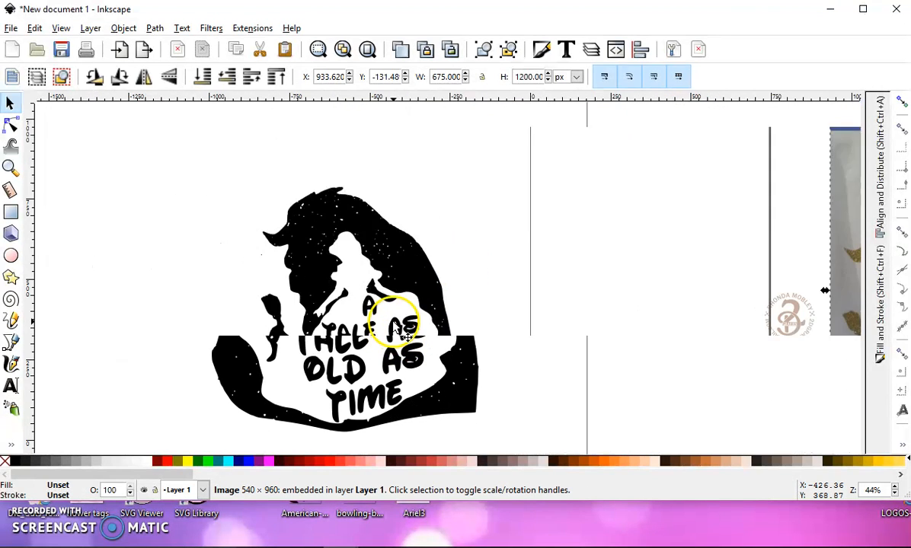
scroll(396, 257, "down", 1)
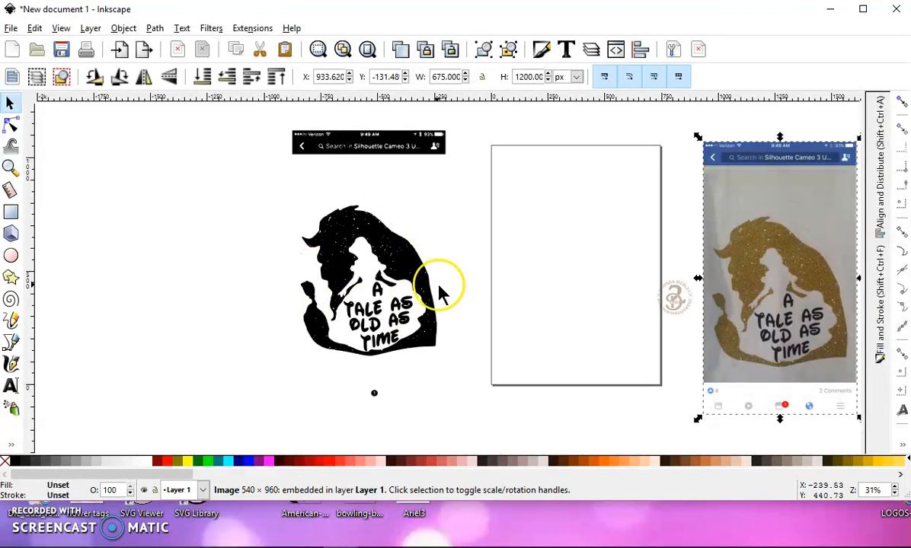
left_click(11, 214)
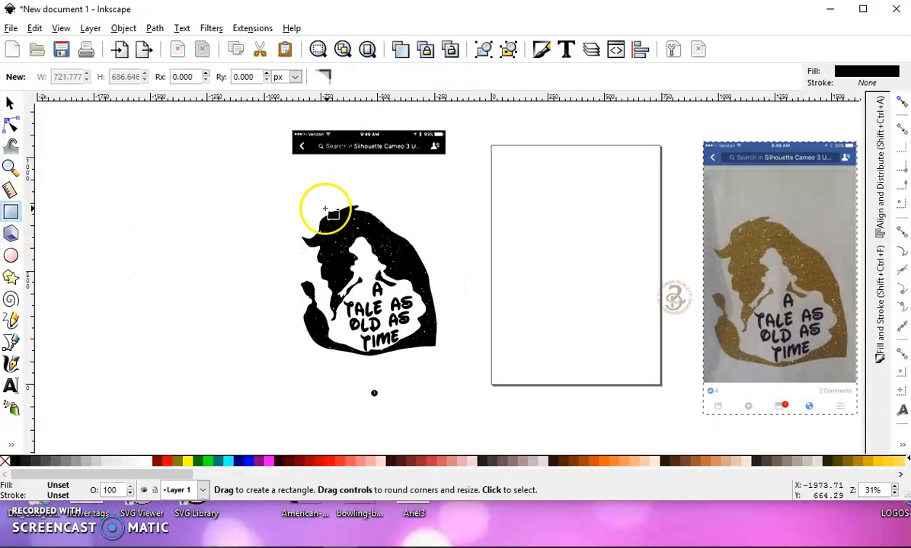
left_click_drag(289, 201, 451, 364)
left_click(10, 102)
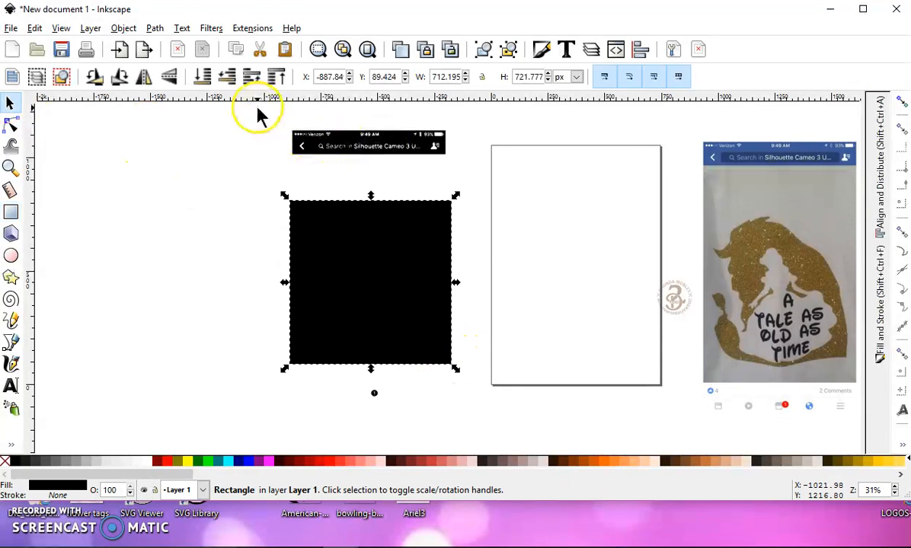
- Crop the trace to the lion artwork by intersecting it with the rectangle, and shift the result upward
left_click_drag(234, 107, 522, 451)
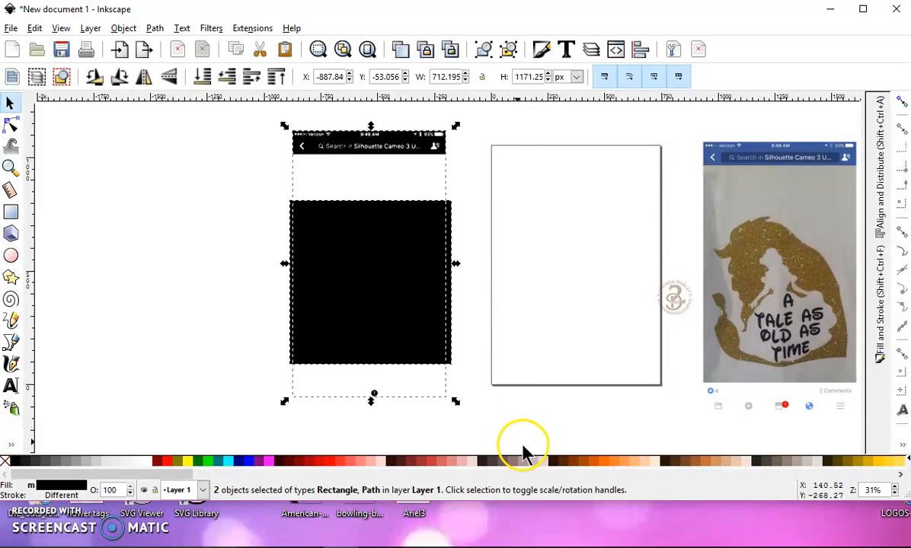
left_click(153, 31)
left_click(187, 144)
left_click_drag(362, 232, 362, 195)
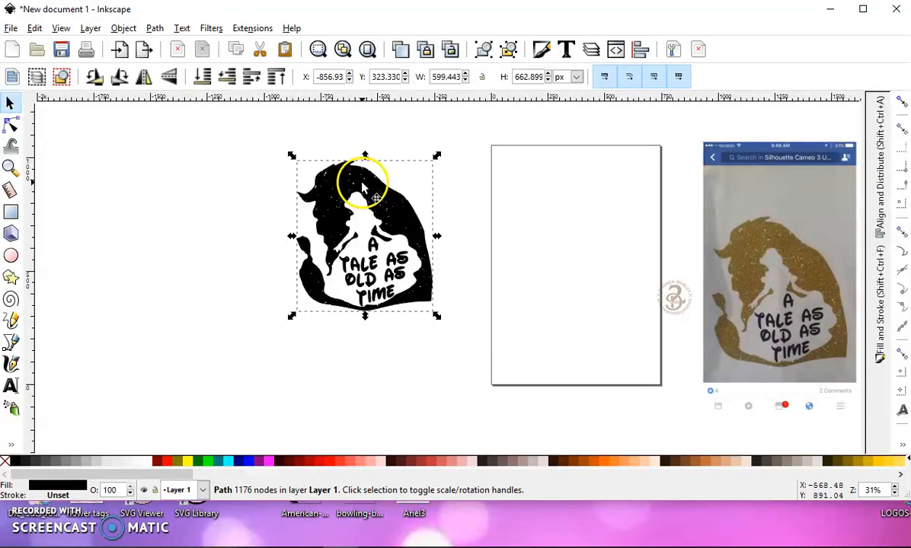
- Break the cropped artwork apart into separate paths and deselect them
left_click(156, 29)
left_click(194, 229)
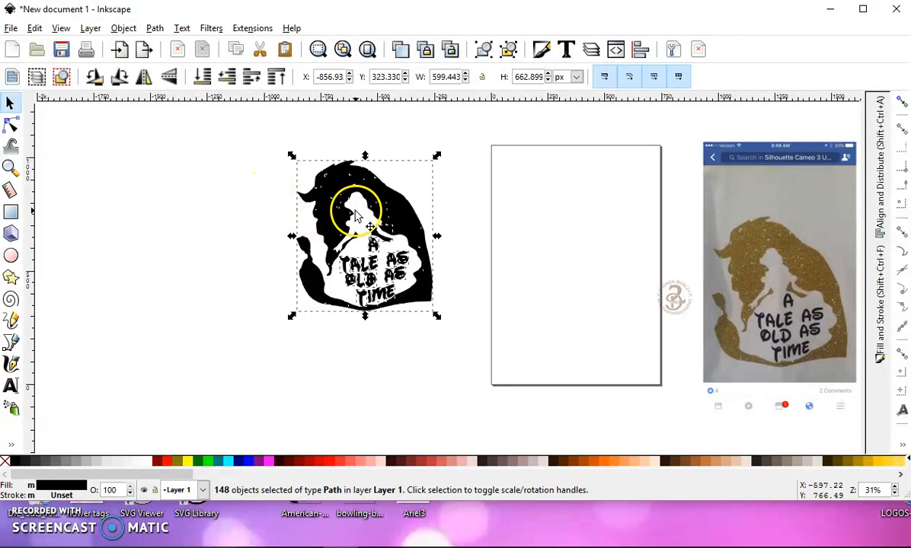
scroll(345, 209, "up", 2, "ctrl")
left_click(602, 326)
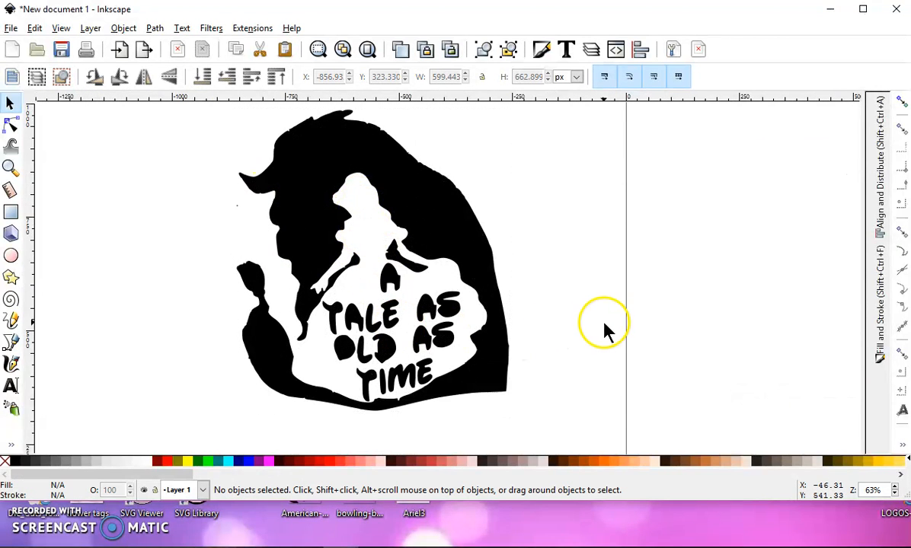
- Select the "A TALE AS OLD AS TIME" lettering pieces and move them out of the dress onto the page
scroll(575, 365, "down", 1, "ctrl")
left_click_drag(513, 416, 388, 291)
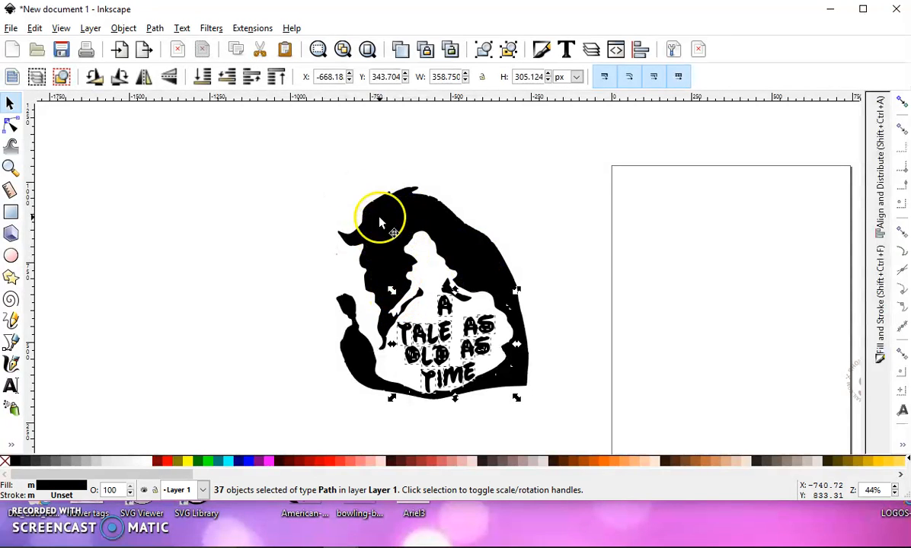
left_click_drag(427, 325, 675, 306)
- Unite all the remaining silhouette pieces into one solid path and move it slightly up from its original place
left_click_drag(277, 138, 587, 443)
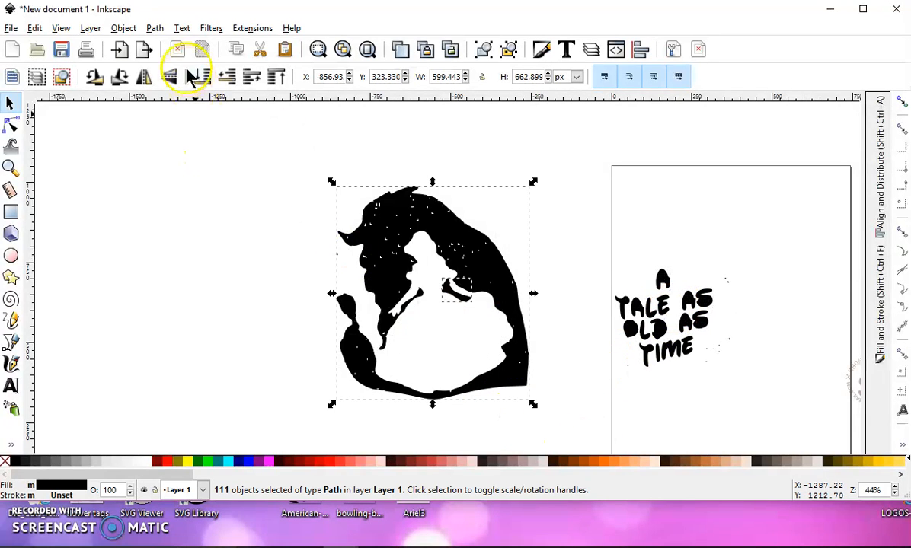
left_click(155, 29)
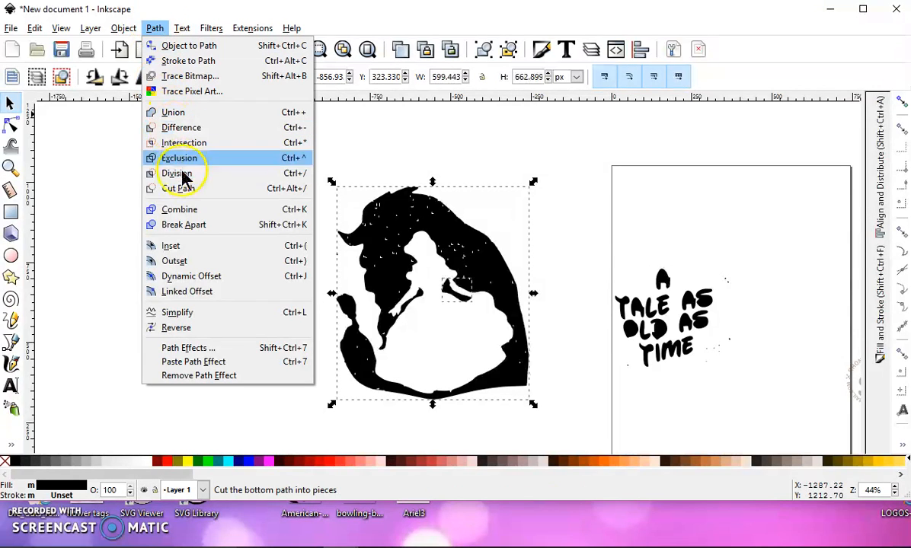
left_click(183, 115)
left_click_drag(374, 233, 337, 199)
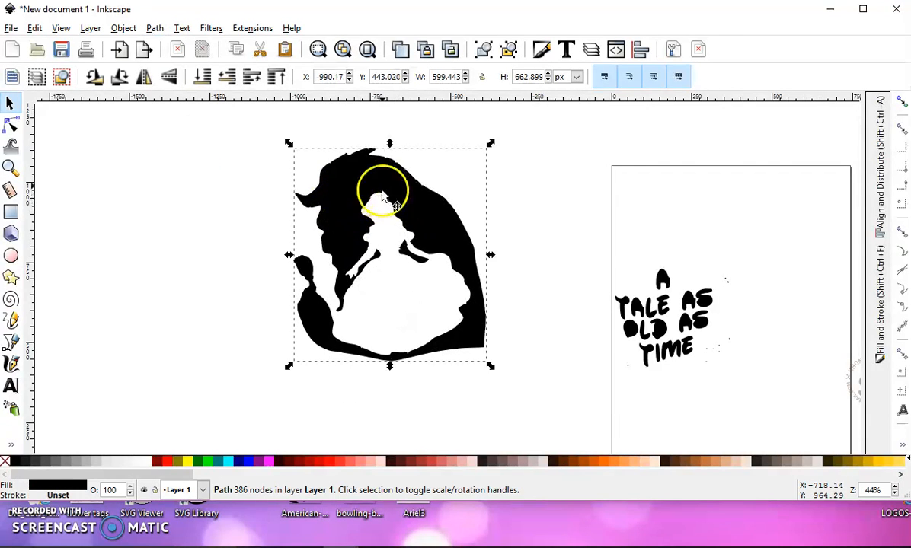
- Inspect the nodes along the silhouette's outline up close and move the silhouette further up
scroll(377, 164, "up", 3)
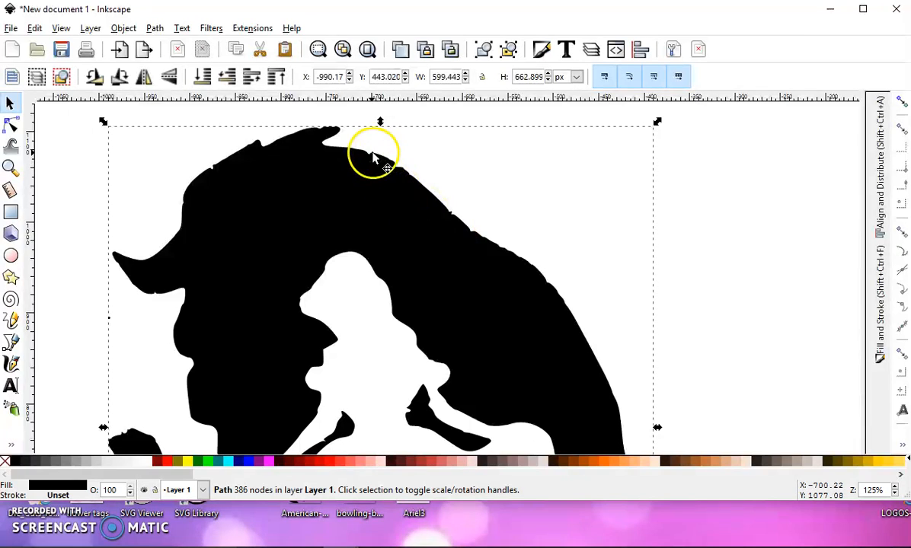
left_click(13, 124)
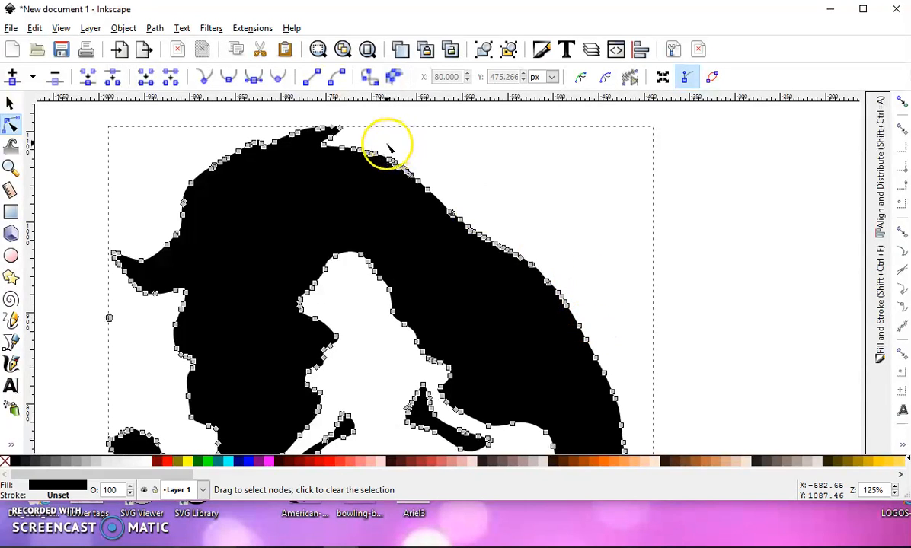
left_click(12, 103)
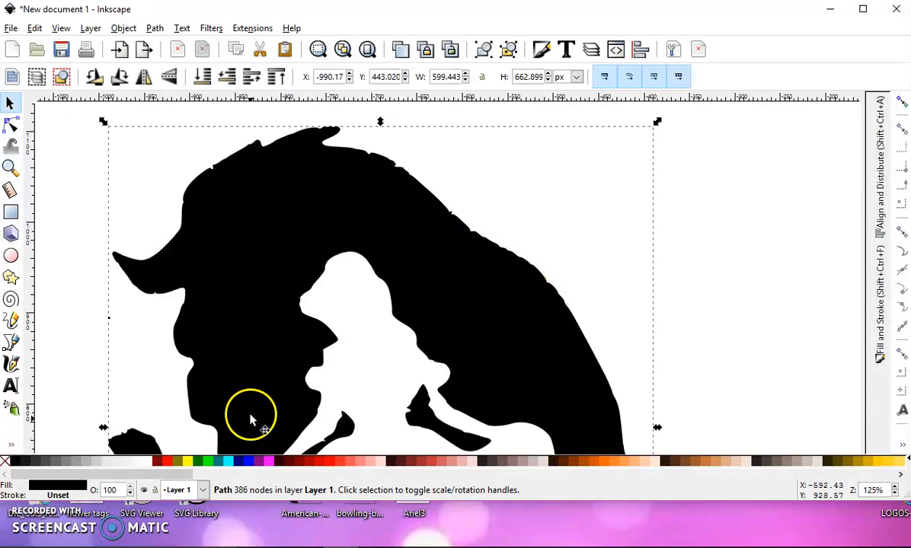
scroll(347, 255, "down", 3)
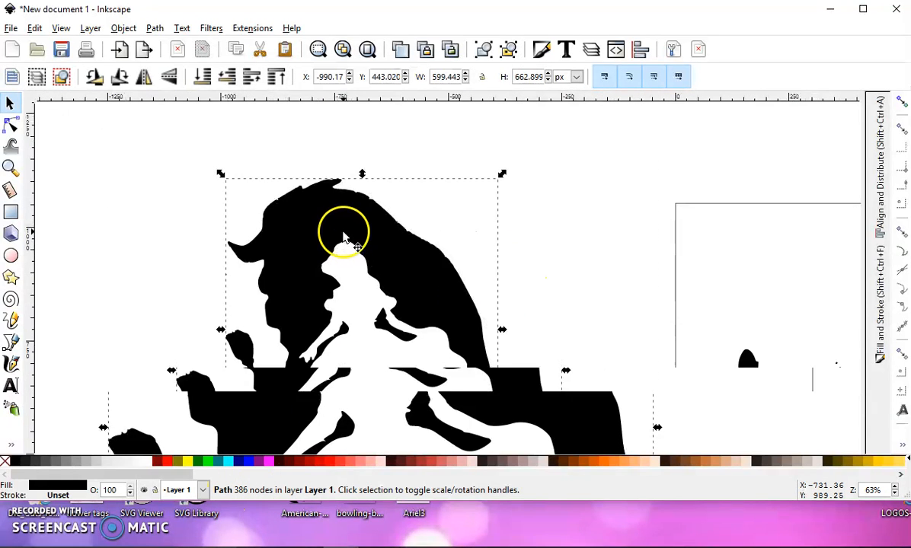
left_click_drag(434, 266, 420, 198)
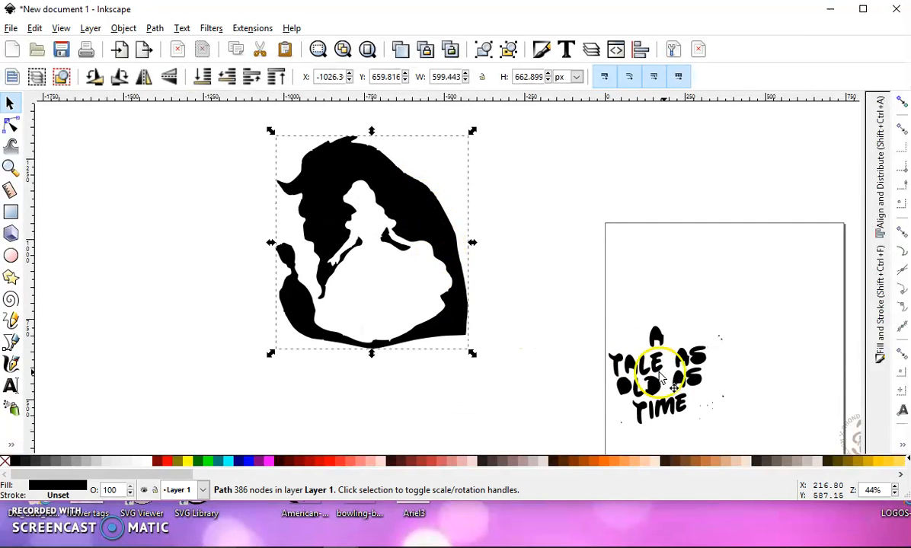
- Select all the lettering pieces together with the stray specks and move them near the upper edge of the page
left_click_drag(558, 258, 773, 380)
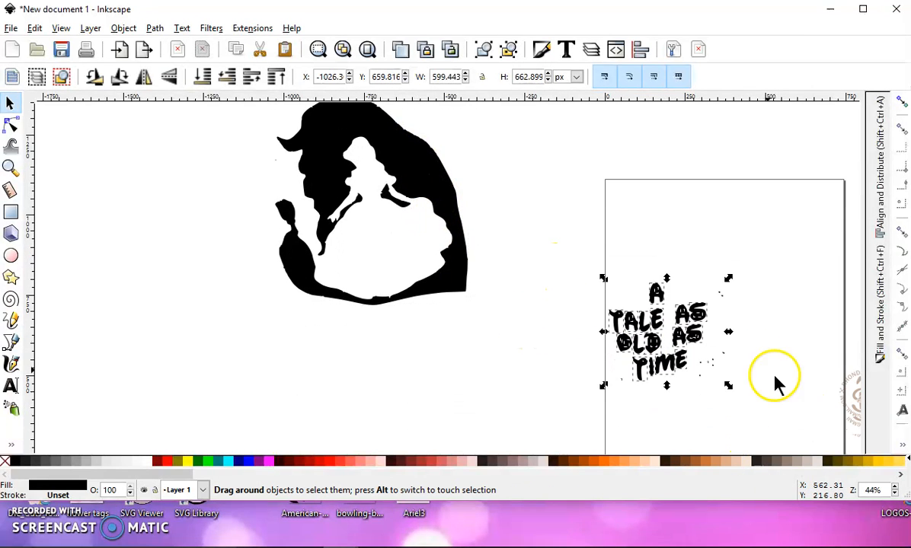
left_click_drag(711, 330, 677, 164)
left_click_drag(622, 295, 400, 300)
- Delete the nodes of the stray specks around the lettering, leaving only the letters
left_click(11, 124)
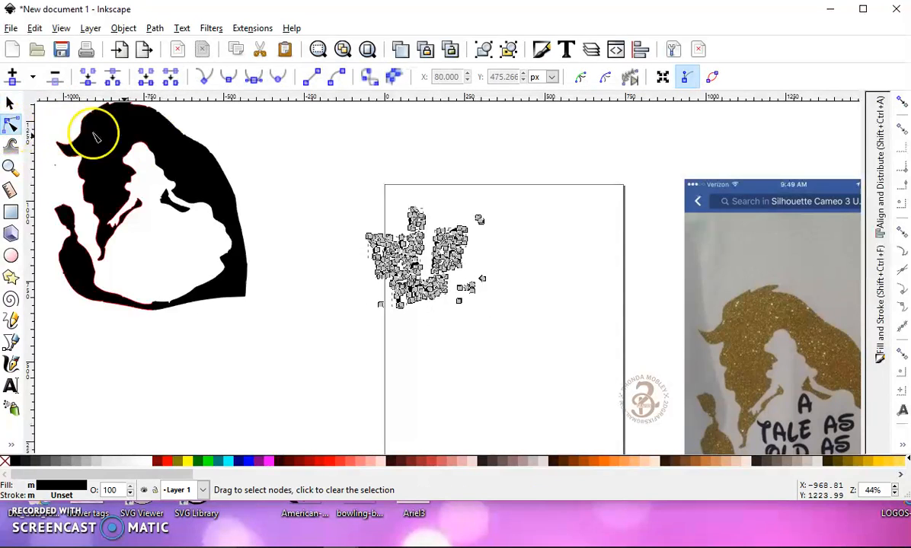
left_click_drag(470, 202, 501, 240)
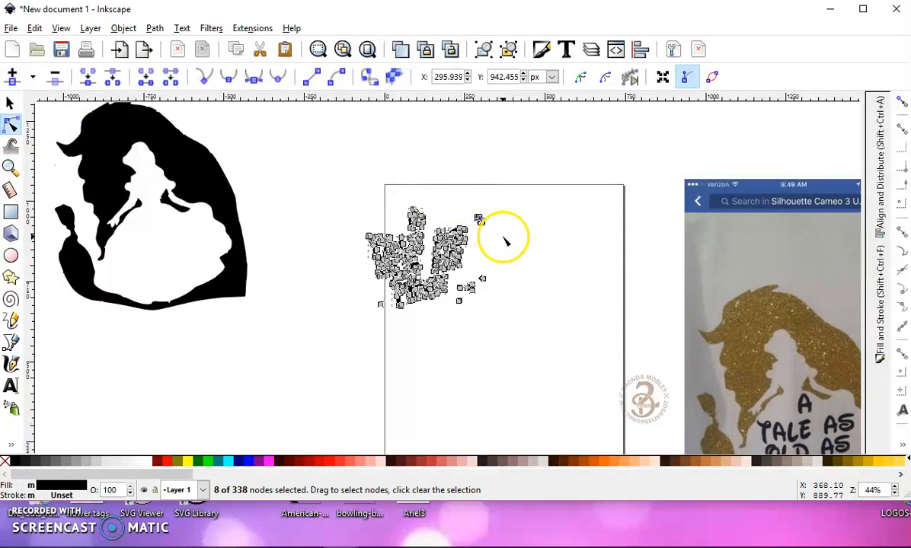
key("Delete")
left_click_drag(514, 310, 457, 274)
key("Delete")
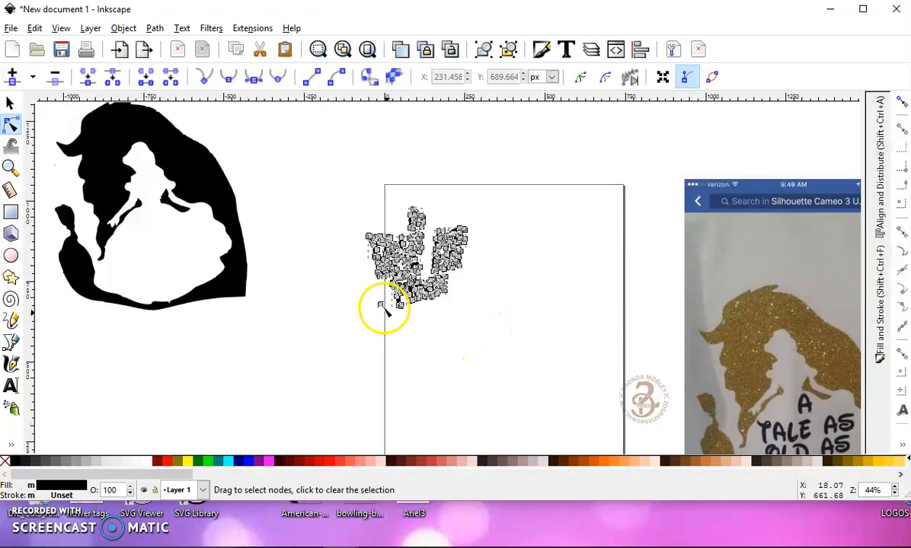
left_click_drag(363, 294, 381, 326)
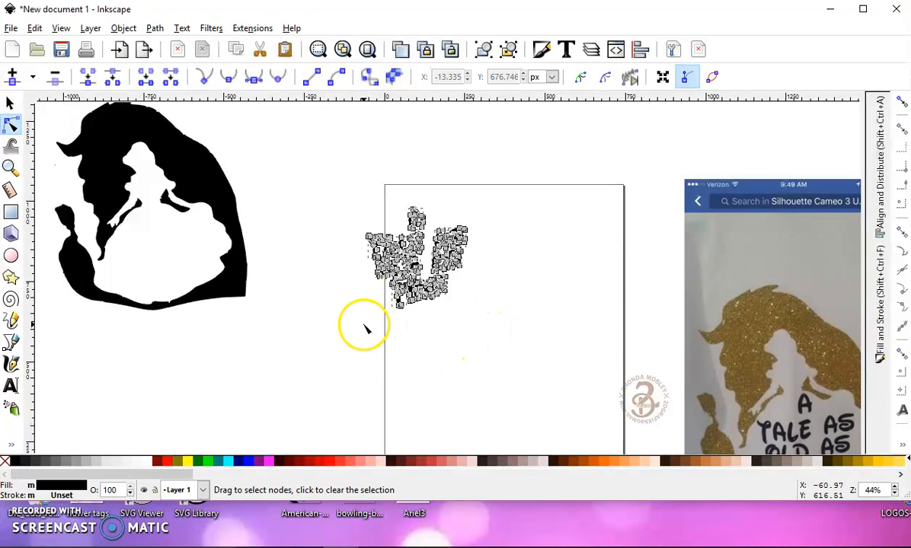
left_click(9, 103)
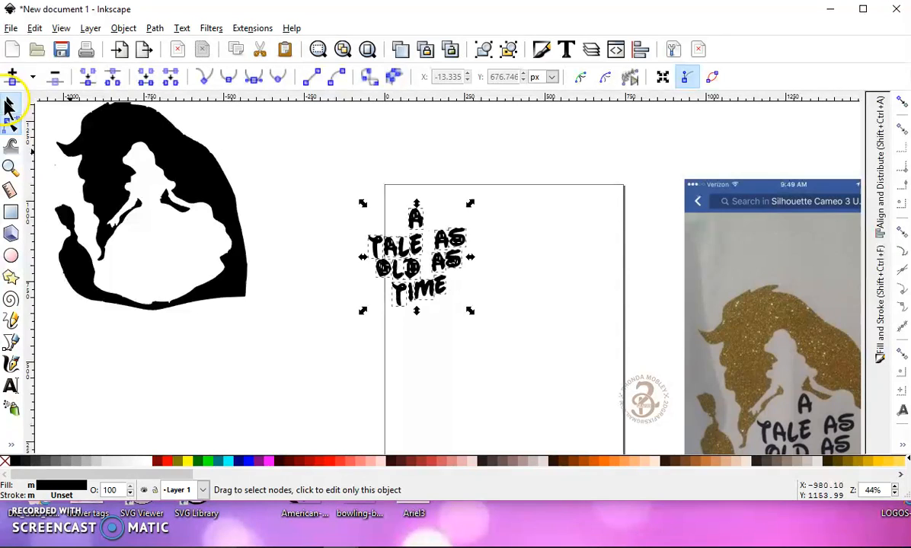
- Combine the outline and inner hole of the single A above TALE into one path so its hole is cut out
scroll(360, 209, "up", 2)
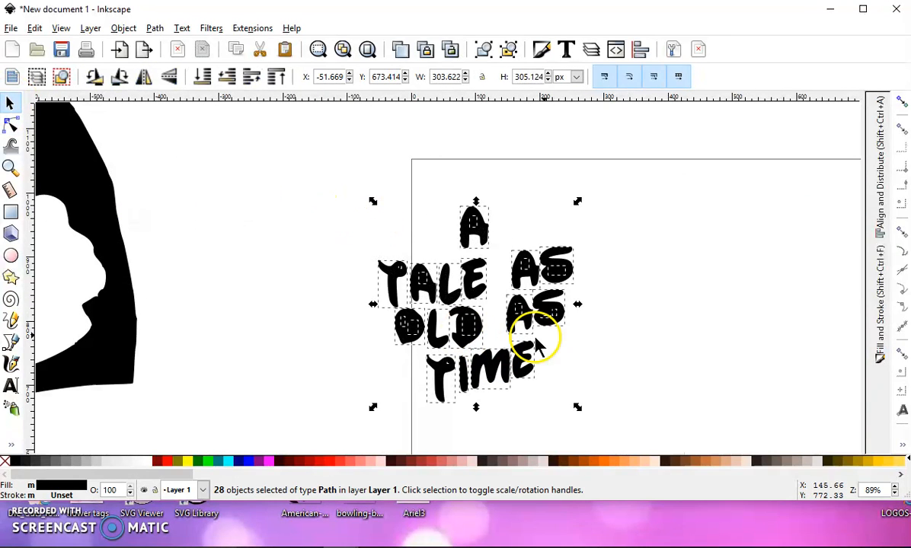
left_click(463, 160)
left_click_drag(417, 164, 505, 262)
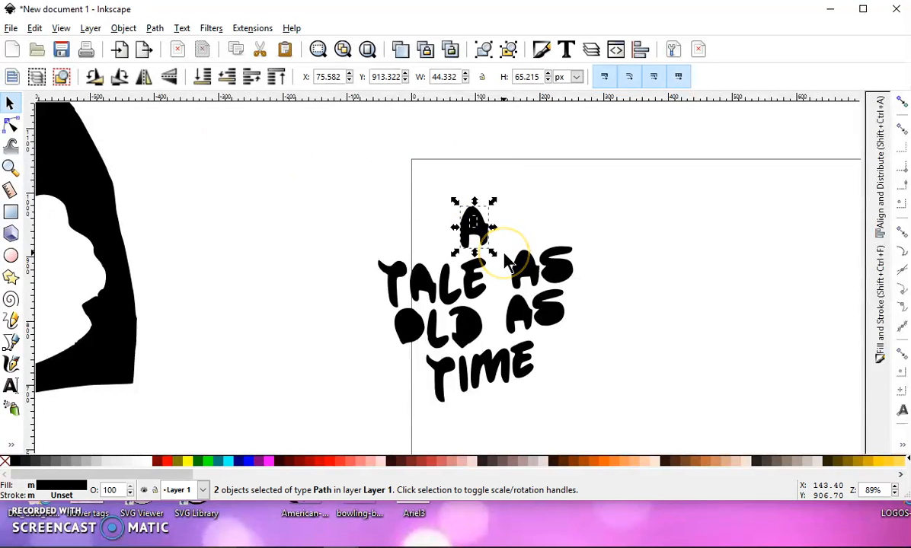
key("ctrl+k")
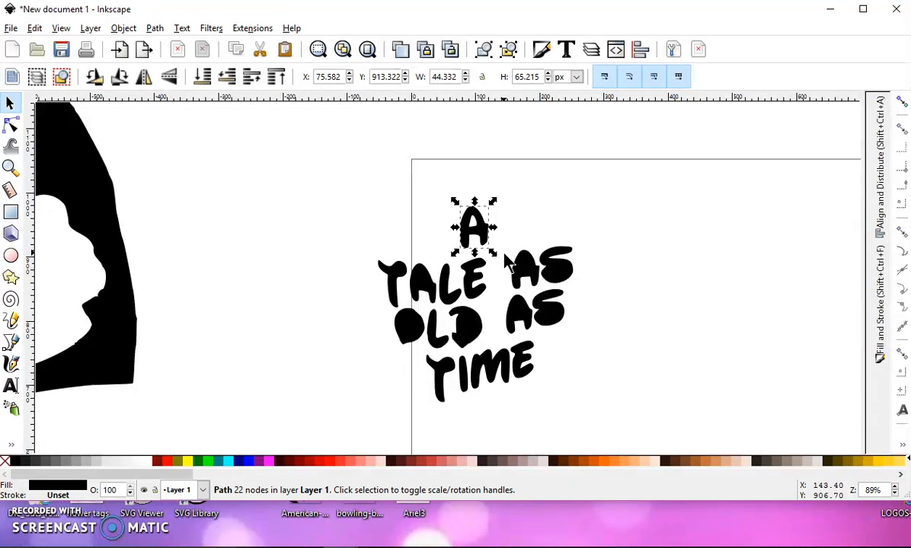
left_click(154, 28)
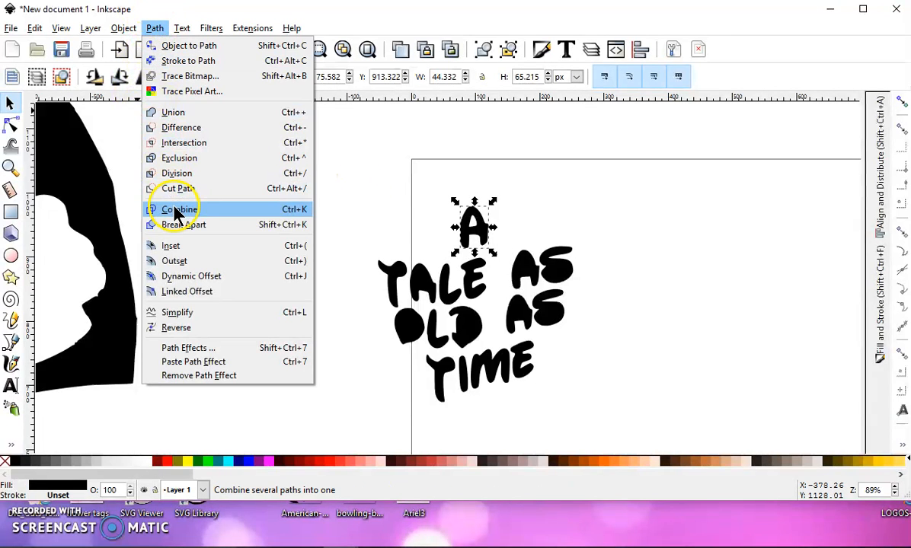
left_click(715, 311)
- Combine the pieces of the S in both AS words and of the upper AS's A, each letter into its own path
left_click_drag(595, 293, 546, 231)
key("ctrl+k")
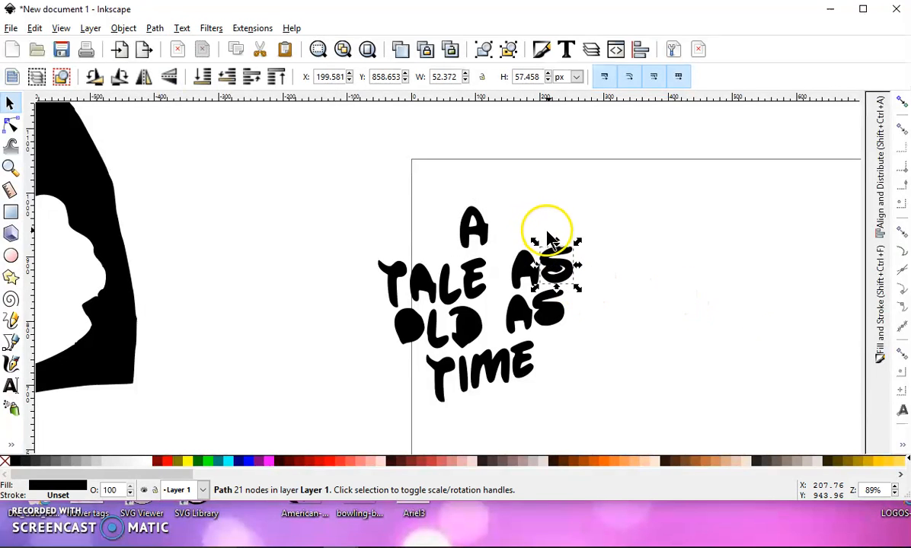
left_click_drag(578, 335, 525, 281)
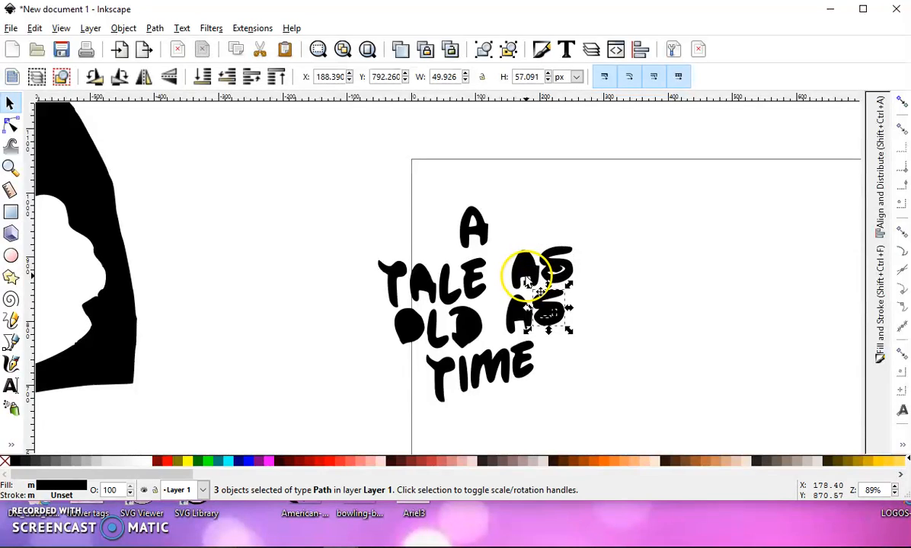
key("ctrl+k")
left_click_drag(503, 238, 545, 303)
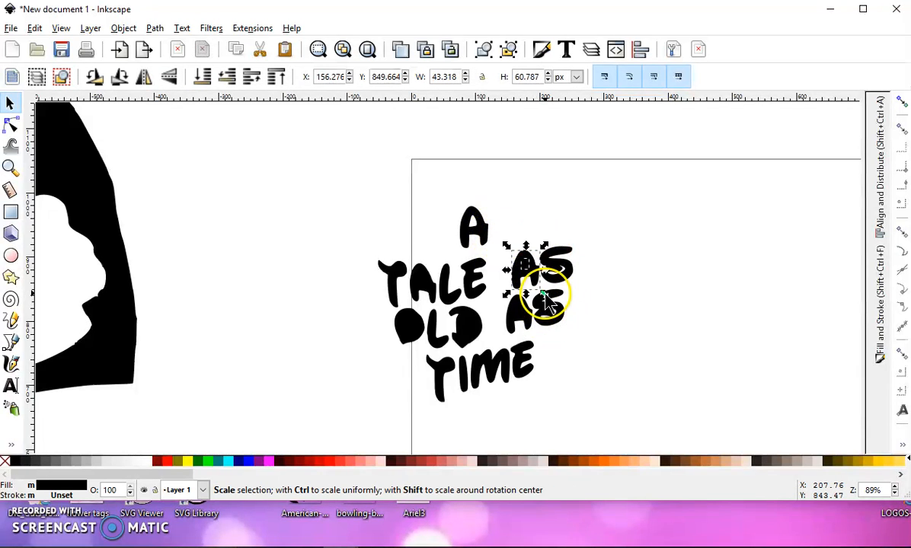
key("ctrl+k")
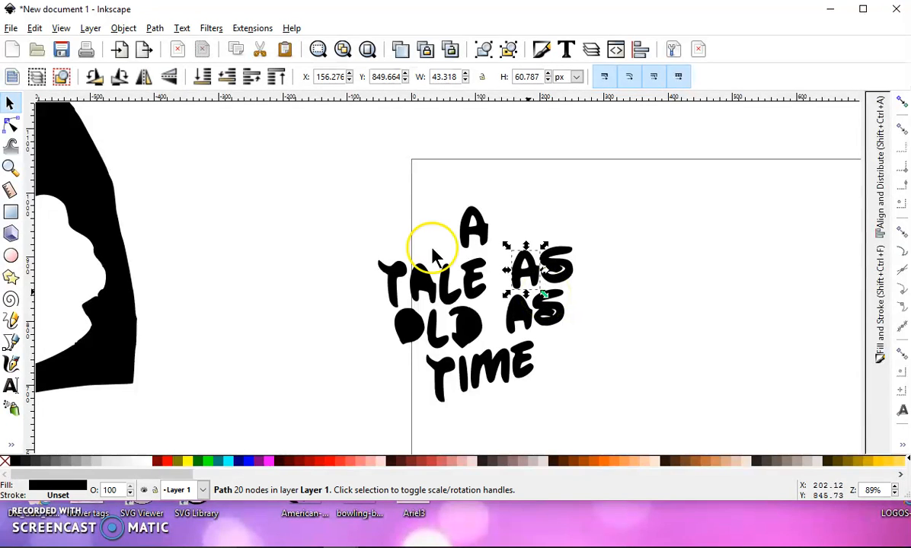
- Cut out the inner holes of the T and A in TALE, the O in OLD and the T in TIME, one letter at a time
left_click_drag(412, 242, 440, 314)
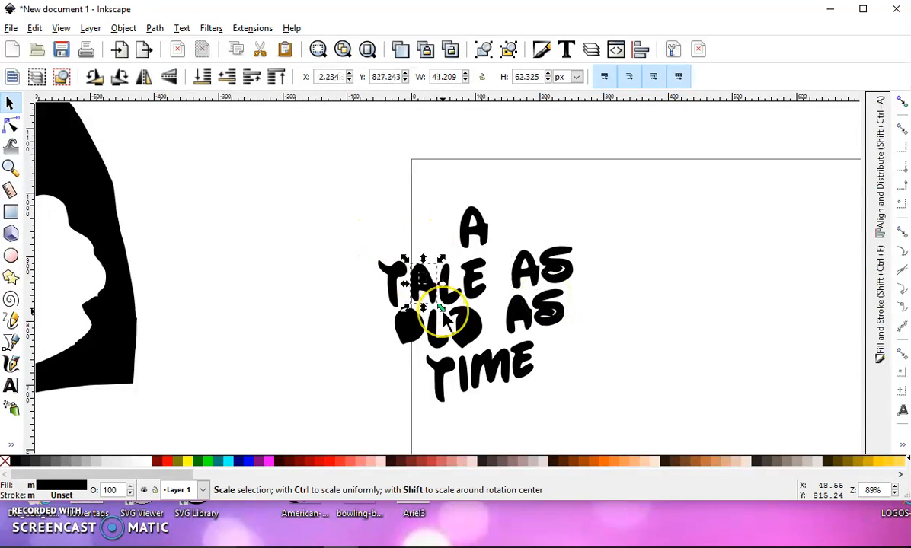
key("ctrl+k")
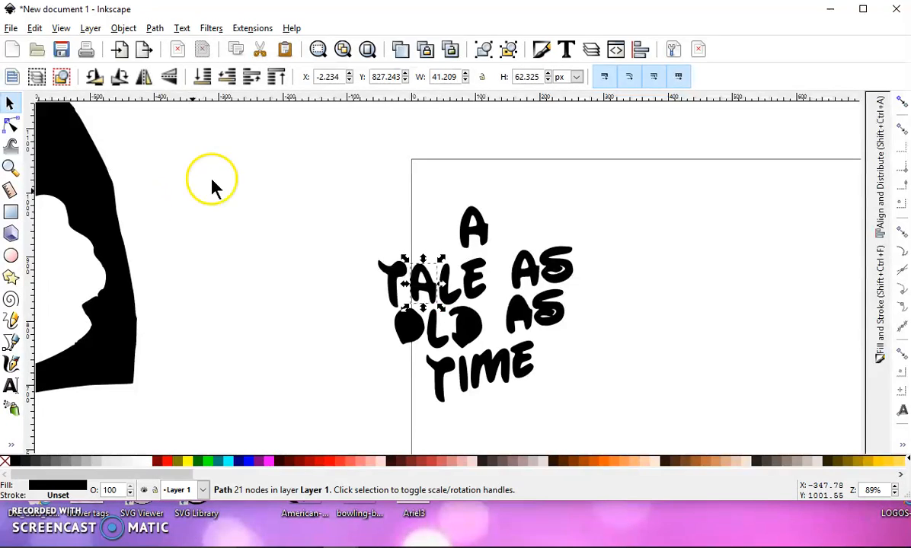
left_click_drag(372, 240, 408, 320)
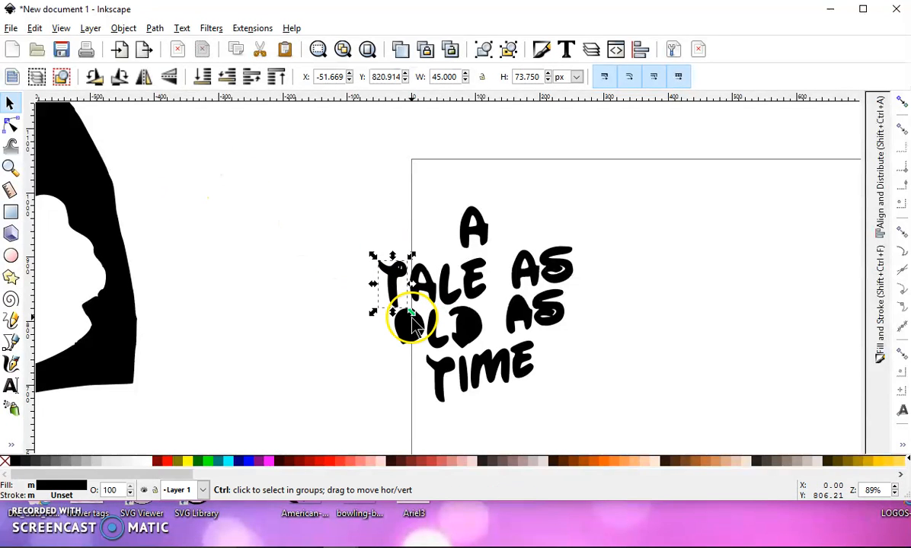
left_click_drag(389, 358, 433, 293)
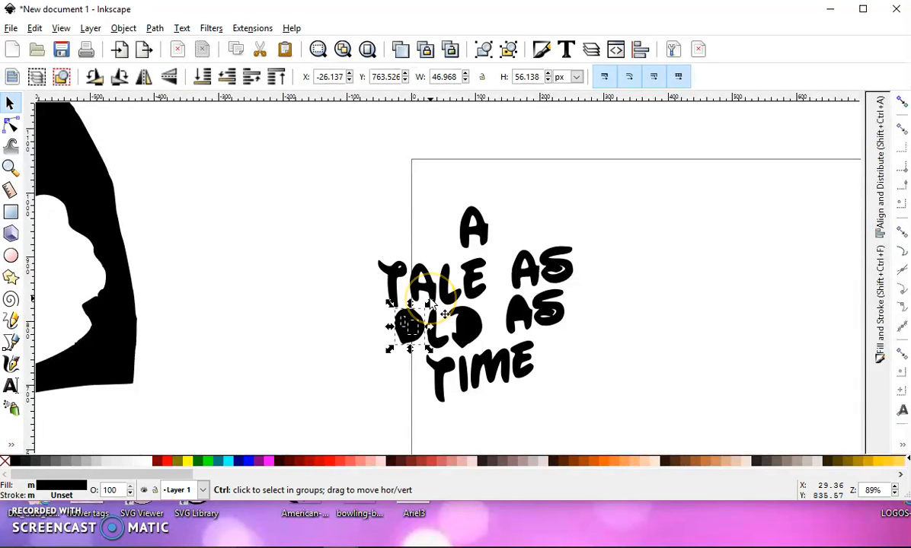
key("ctrl+minus")
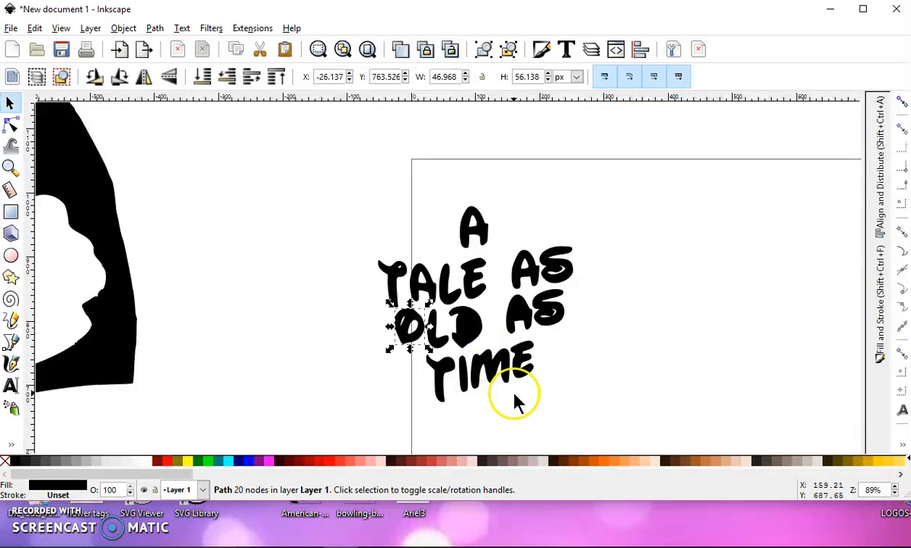
left_click_drag(463, 413, 408, 357)
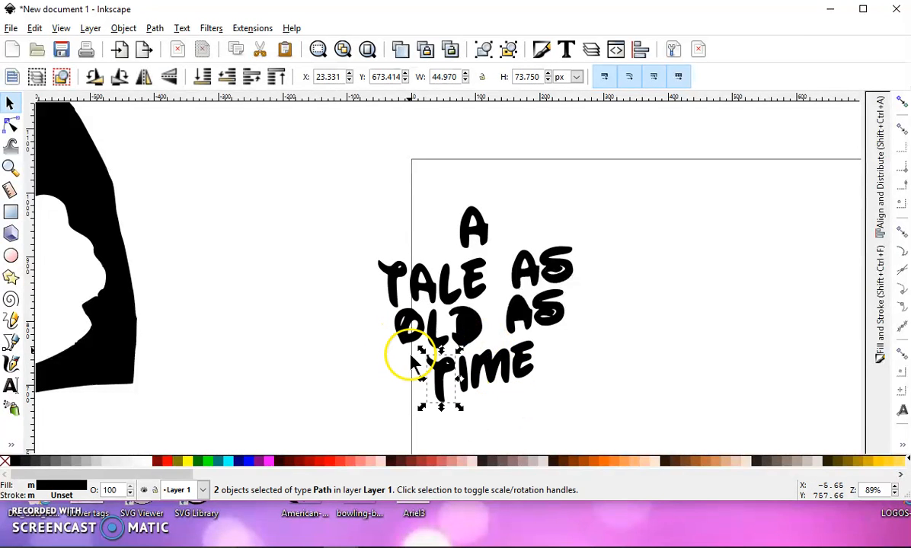
left_click(465, 341)
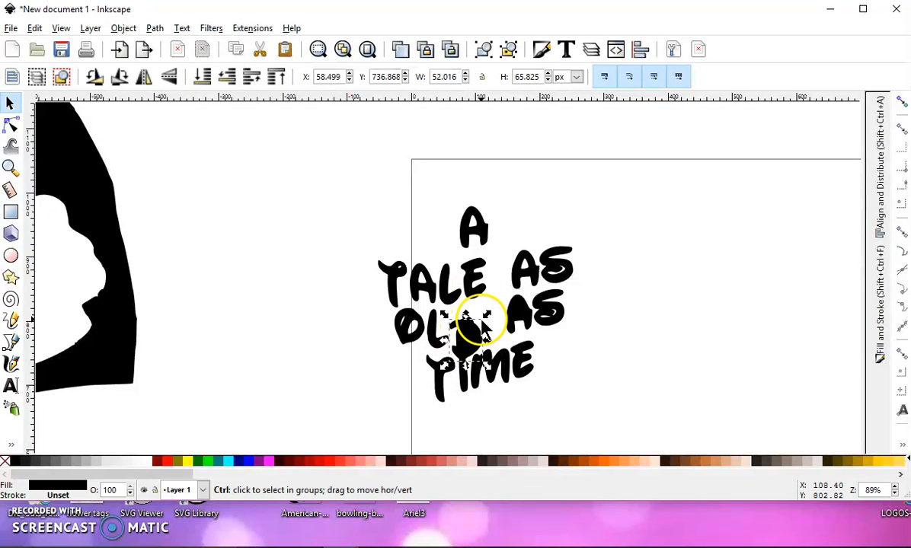
key("ctrl+z")
left_click(501, 344)
mouse_move(494, 355)
left_mouse_down()
mouse_move(453, 317)
mouse_move(504, 370)
mouse_move(491, 357)
left_mouse_up()
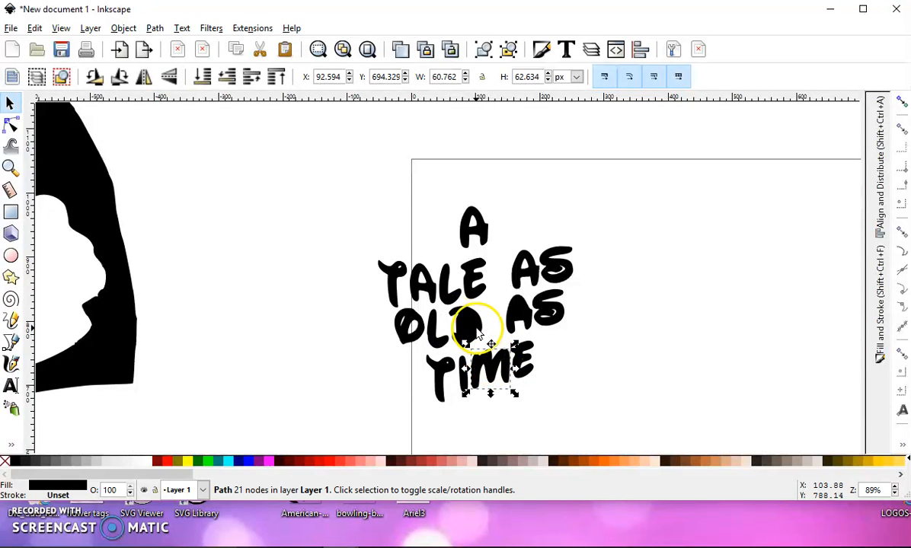
- Combine the D of OLD with its inner piece, and the A of the lower AS with its inner piece
left_click(467, 322)
scroll(467, 323, "up", 3)
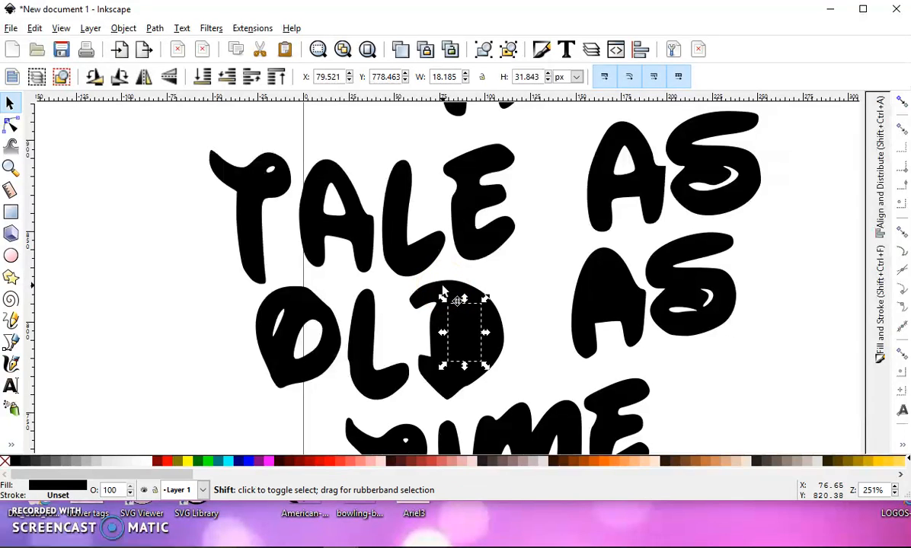
left_click(449, 295, "shift")
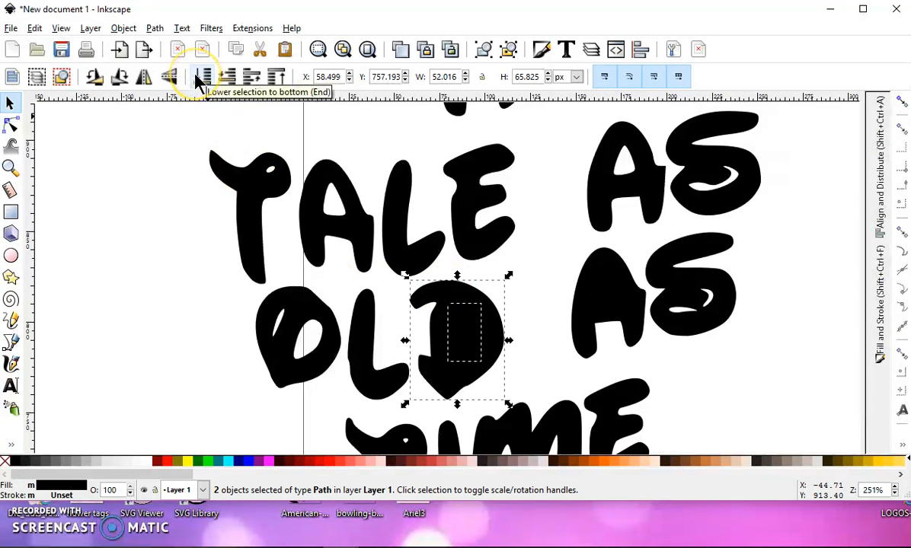
key("ctrl+k")
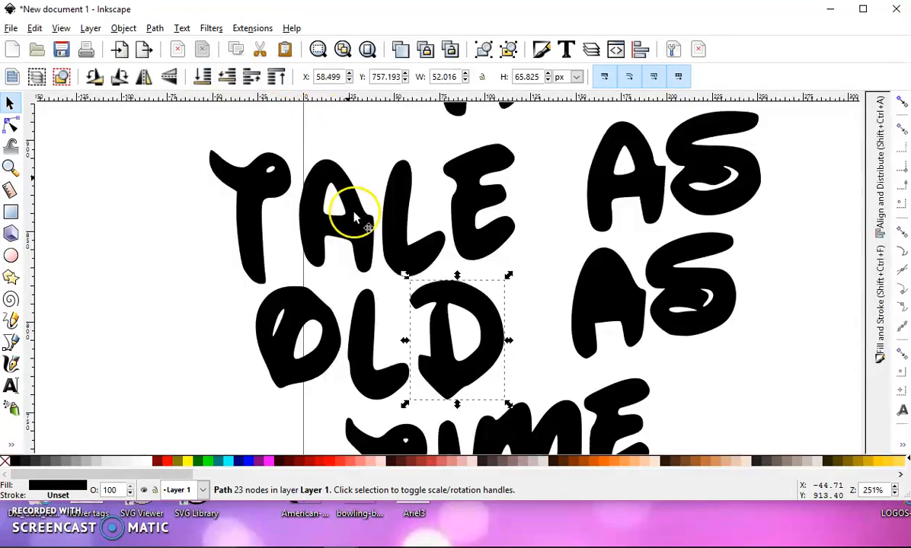
scroll(487, 263, "down", 1)
left_click_drag(533, 242, 605, 334)
key("ctrl+k")
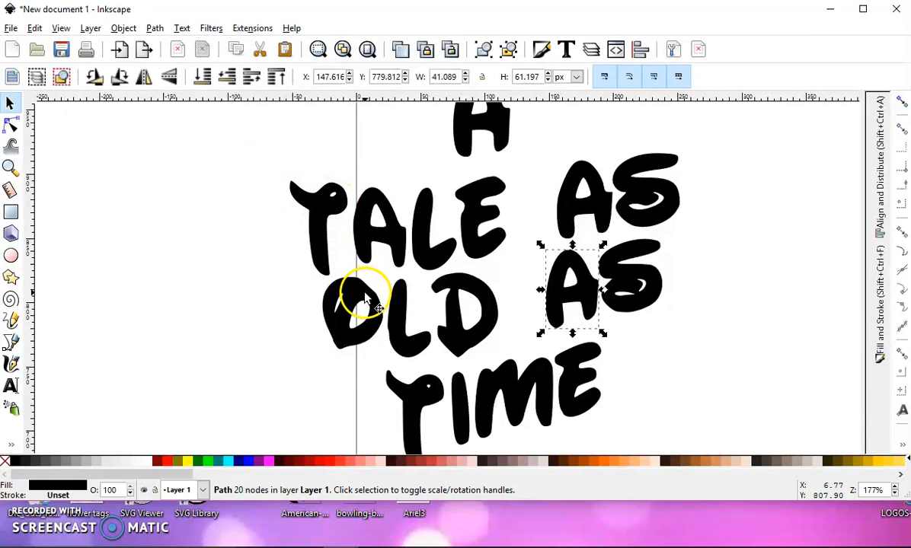
- Enlarge the small hole in the T of TALE by moving its nodes outward and rounding the lower curve with its handles
left_click(12, 125)
left_click(340, 211)
scroll(339, 212, "up", 4)
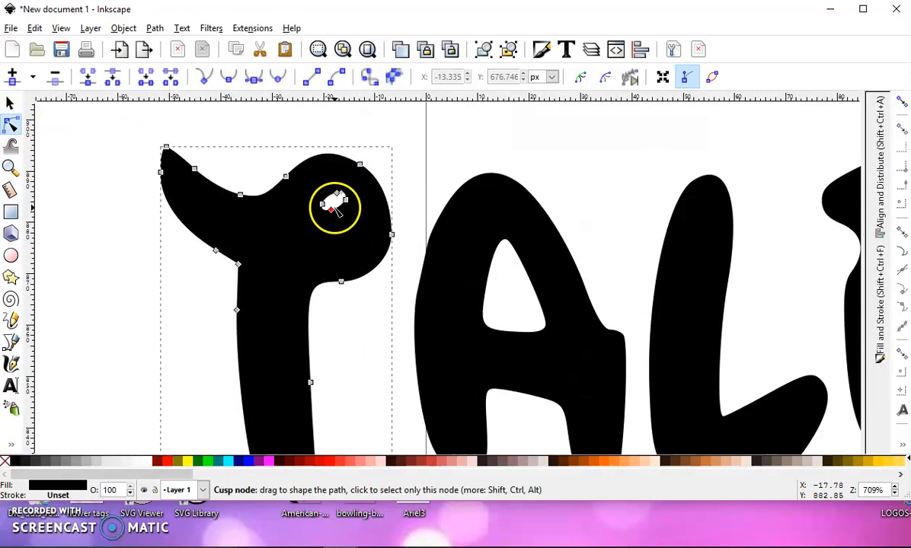
scroll(335, 207, "up", 3)
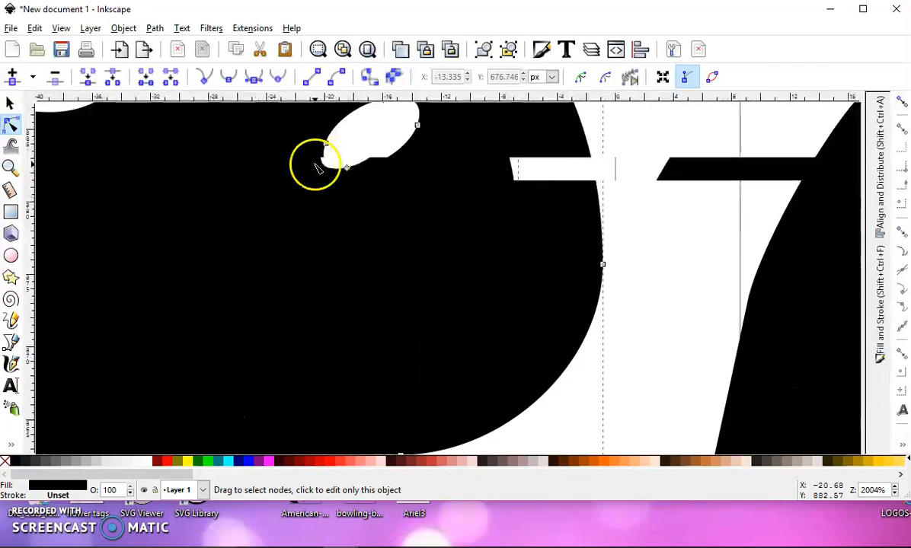
scroll(316, 168, "down", 1)
left_click_drag(322, 195, 349, 242)
left_click(330, 229)
left_click(366, 175)
left_click_drag(365, 175, 333, 177)
key("Delete")
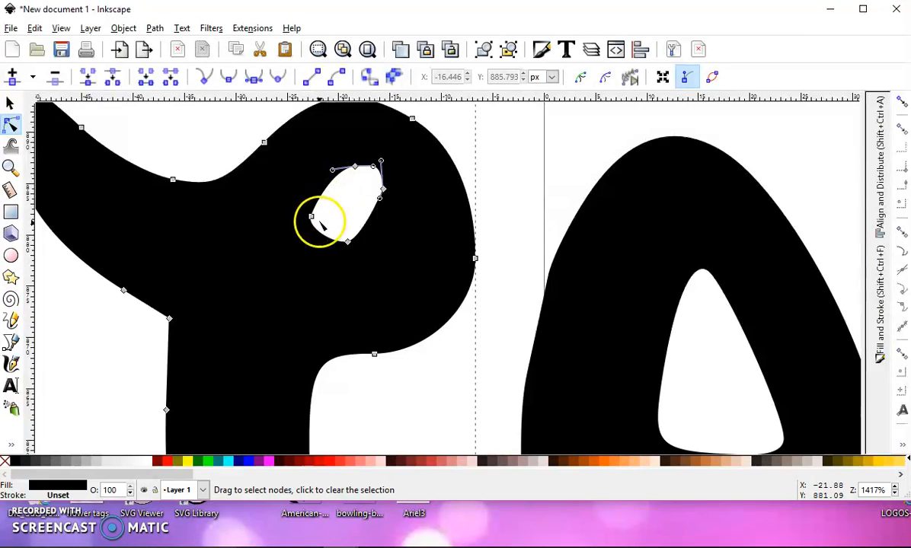
left_click(348, 242)
left_click_drag(362, 241, 383, 237)
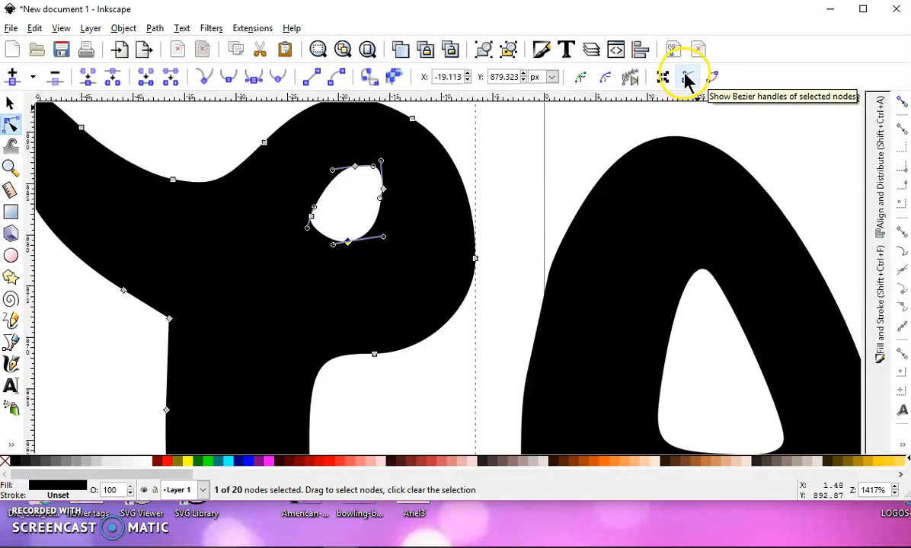
- Enlarge the tiny hole in the T of TIME by spreading its lower and side nodes outward
scroll(537, 259, "down", 4, "ctrl")
scroll(562, 392, "down", 2, "ctrl")
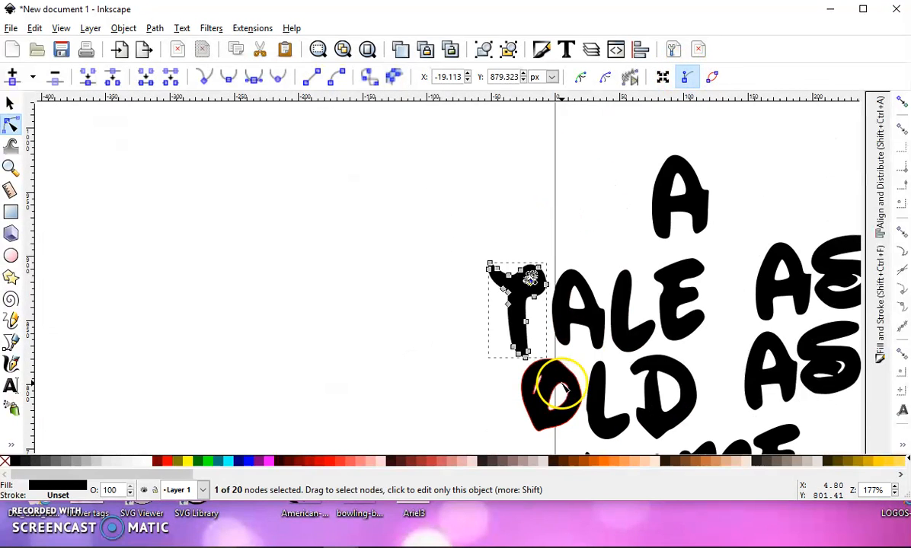
scroll(556, 373, "down", 5)
scroll(487, 297, "up", 4, "ctrl")
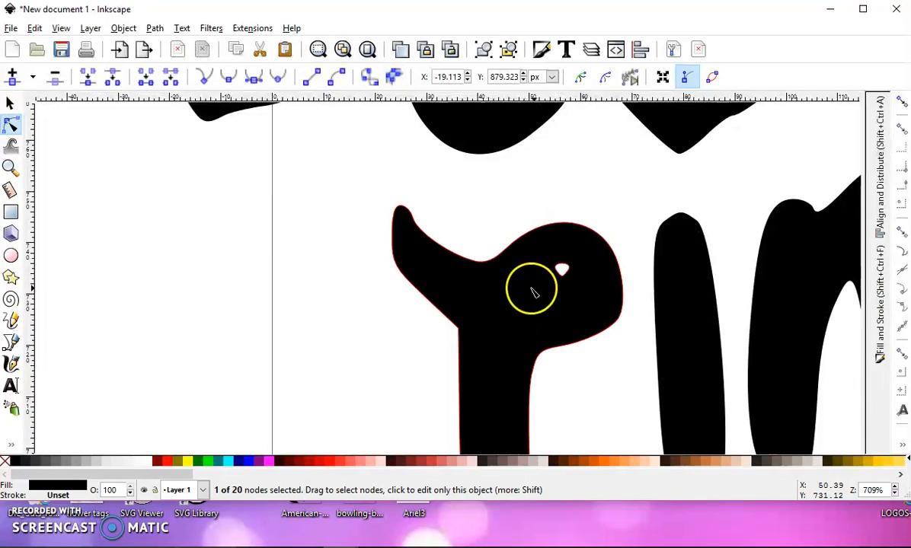
left_click(572, 281)
scroll(577, 284, "up", 3, "ctrl")
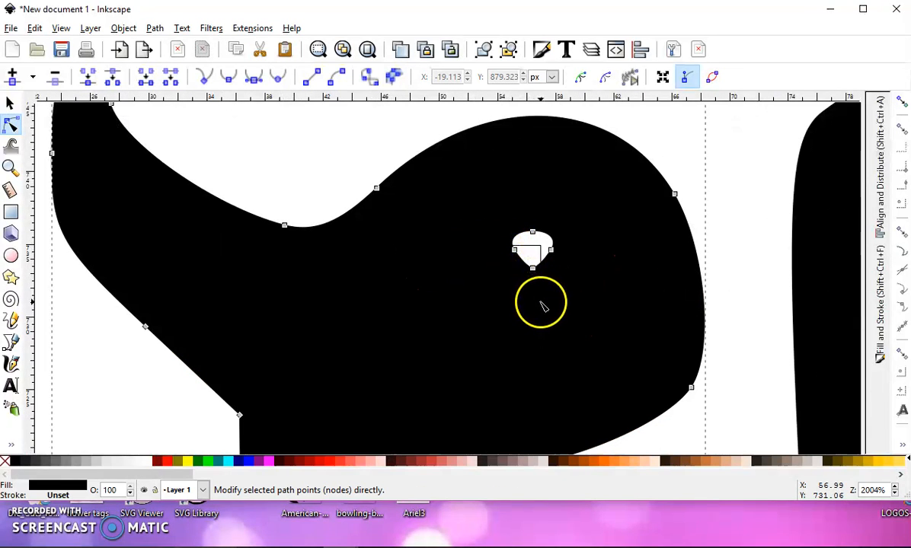
left_click_drag(535, 270, 507, 298)
left_click(551, 250)
left_click_drag(551, 250, 565, 263)
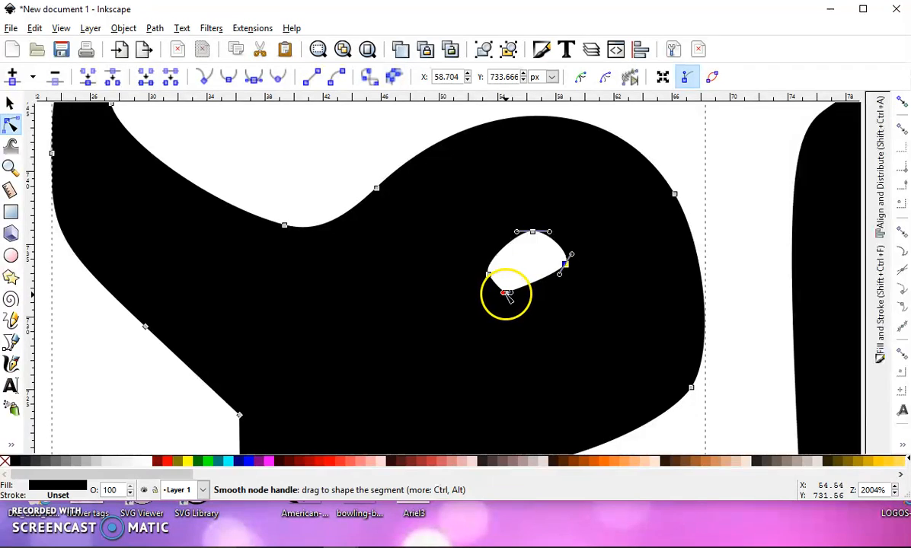
- Smooth the edge of the hole in the T of TIME by adjusting the curve handles of its nodes
left_click_drag(506, 295, 518, 227)
left_click(488, 274)
left_click(563, 265)
left_click_drag(572, 255, 563, 239)
left_click_drag(567, 276, 570, 288)
left_click_drag(504, 291, 497, 263)
- Refine the hole in the T of TIME into a rounder oval by further adjusting its nodes and handles
scroll(501, 262, "down", 7)
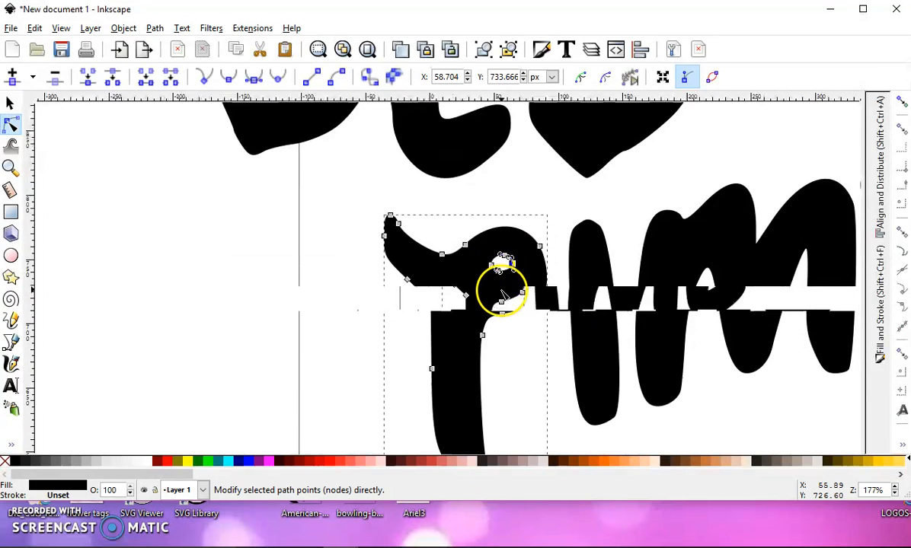
scroll(553, 204, "down", 1)
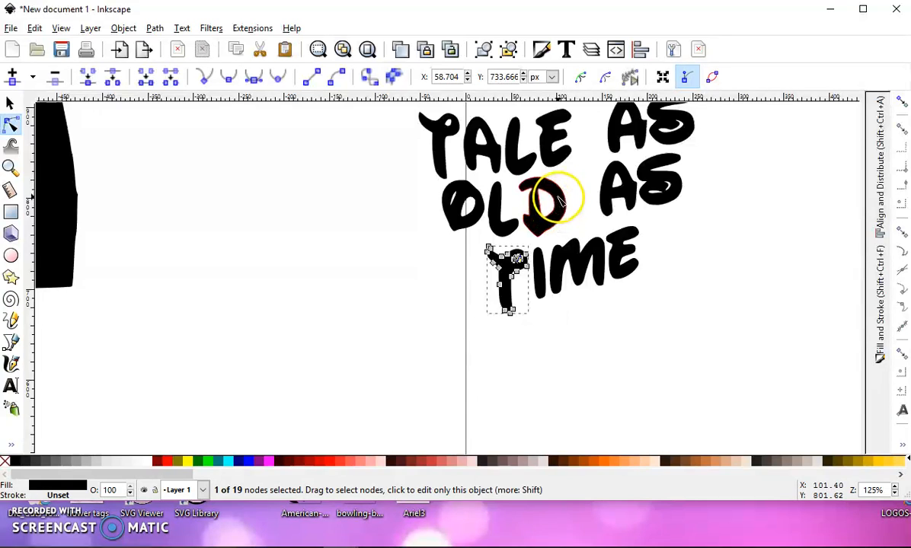
left_click_drag(589, 156, 533, 199)
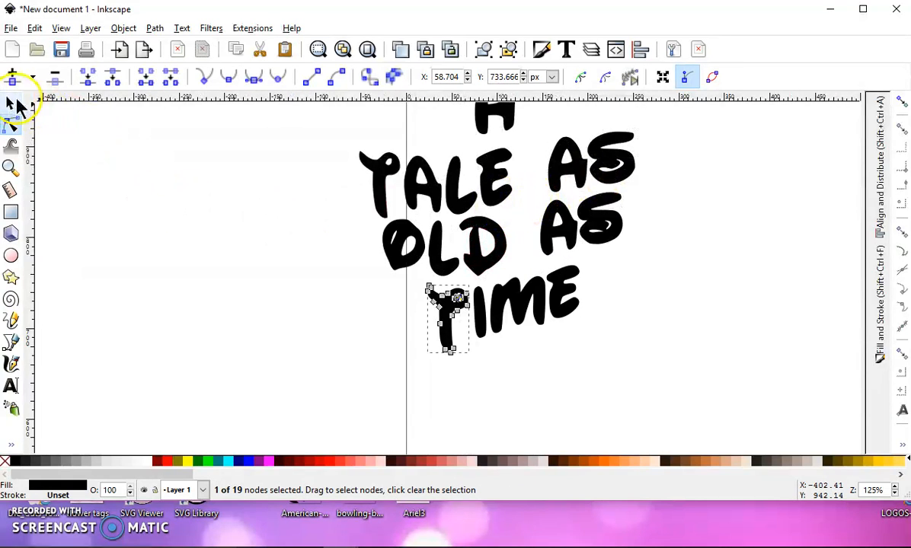
left_click(11, 103)
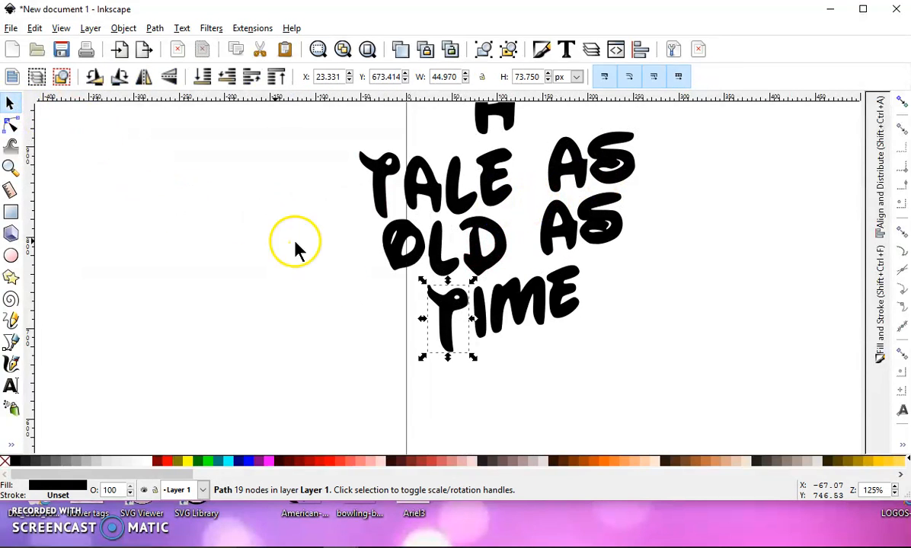
left_click(12, 126)
scroll(455, 280, "up", 5)
left_click_drag(492, 325, 518, 338)
left_click_drag(453, 338, 496, 364)
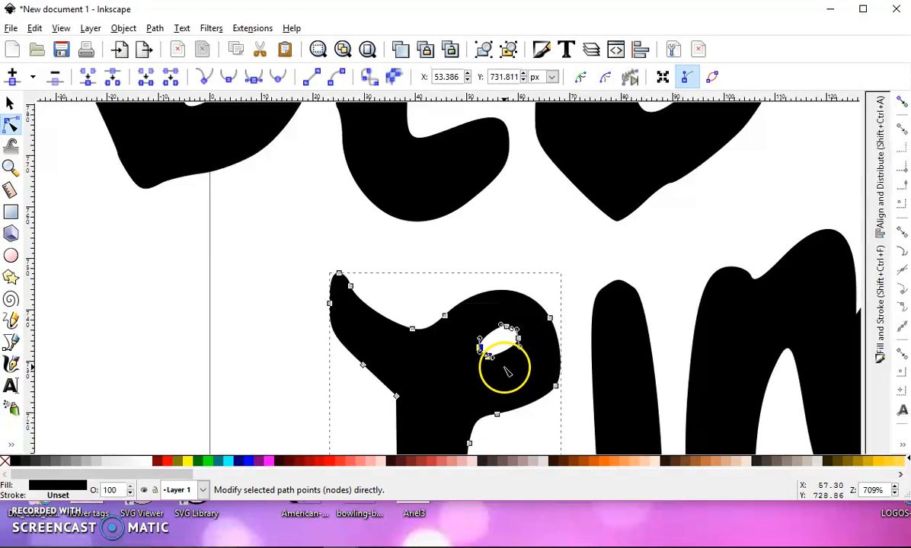
left_click(488, 355)
left_click_drag(488, 356, 500, 331)
left_click(501, 325)
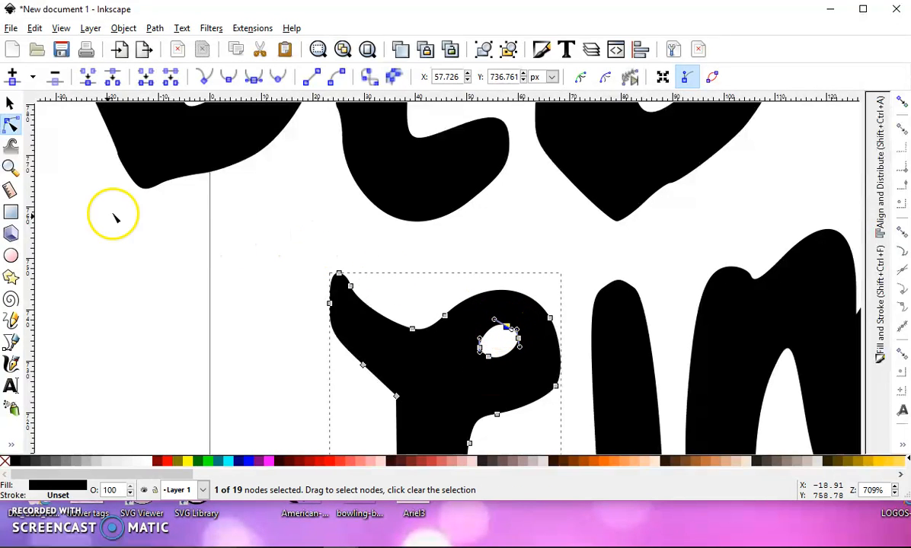
left_click(10, 103)
scroll(154, 201, "down", 6)
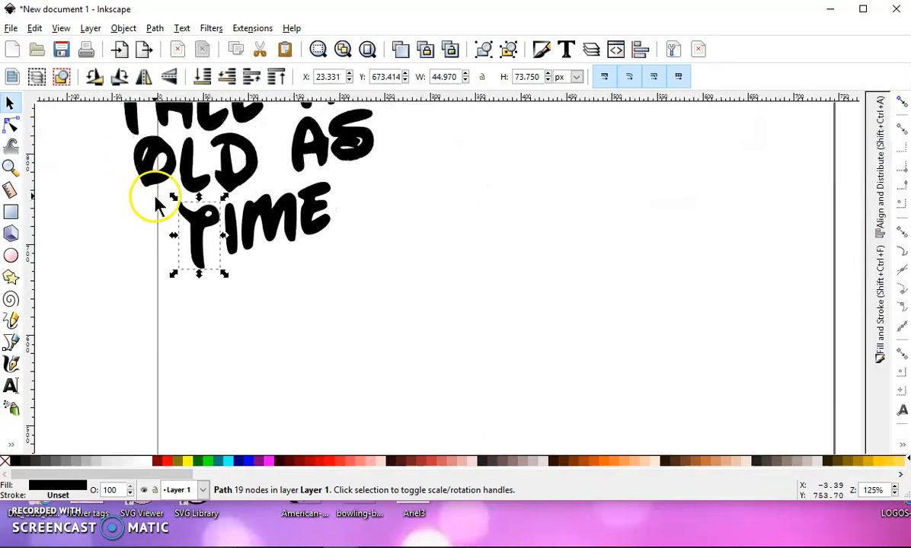
left_click_drag(143, 193, 259, 254)
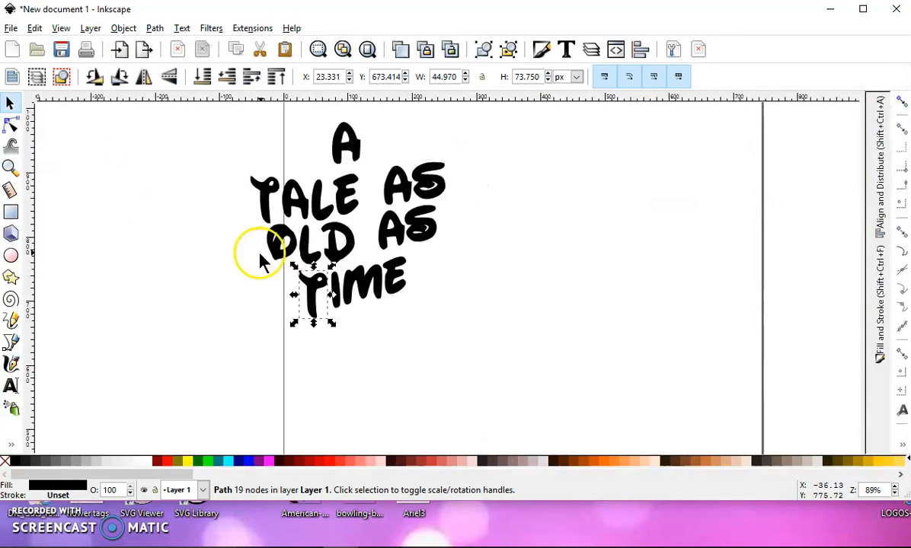
left_click(10, 102)
scroll(279, 154, "down", 1)
left_click_drag(226, 110, 455, 350)
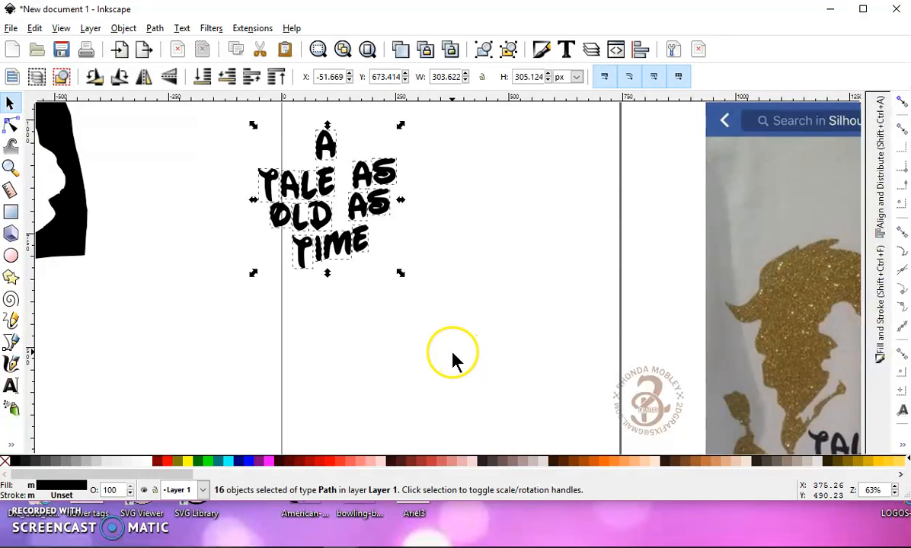
left_click(160, 30)
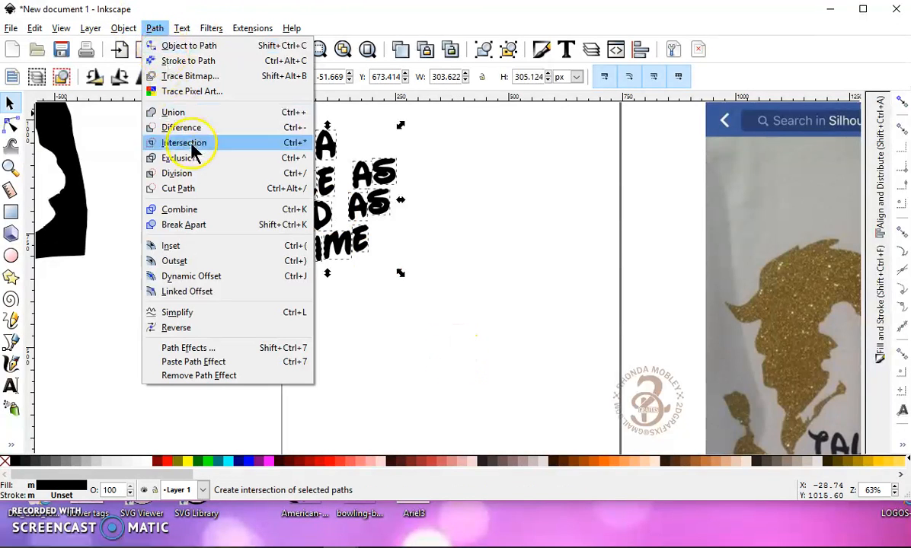
left_click(488, 145)
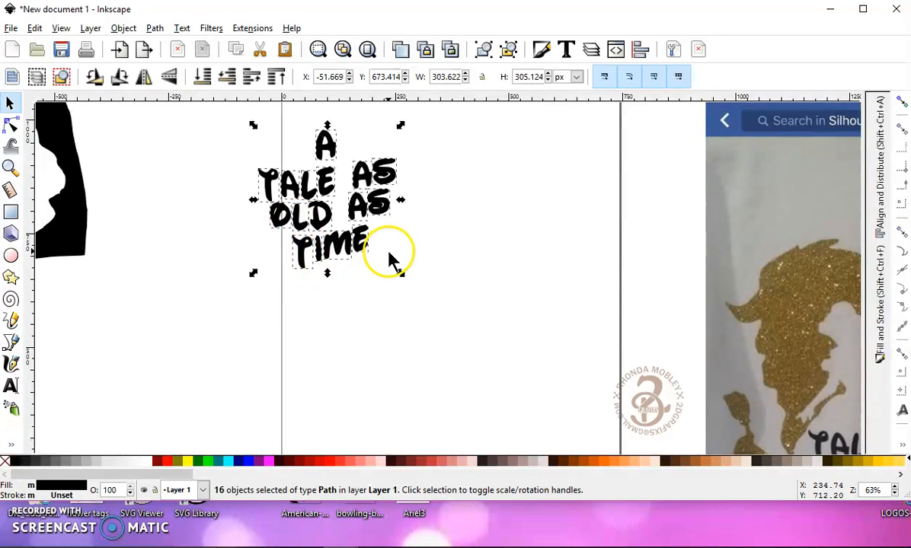
left_click(499, 257)
left_click_drag(219, 145, 417, 211)
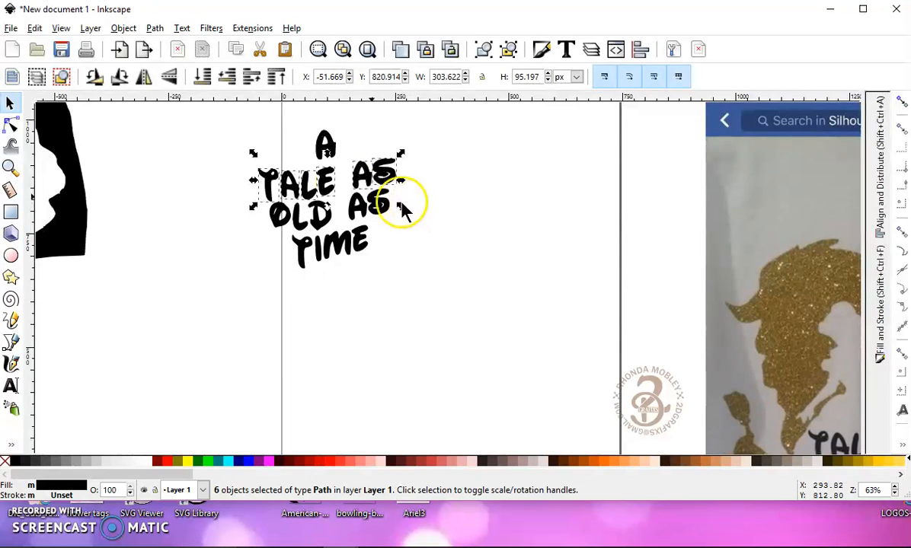
left_click(144, 51)
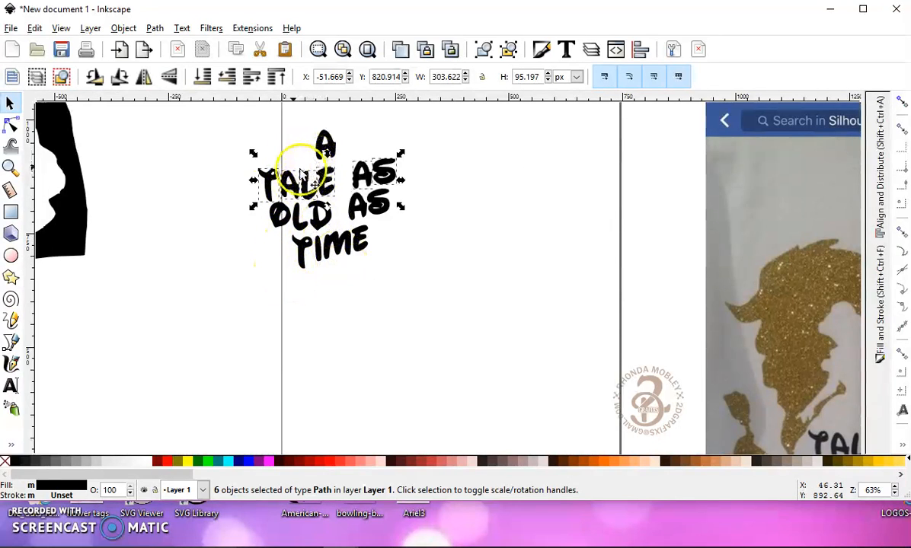
- Unite all the letters of A TALE AS OLD AS TIME into a single path with Union
left_click(221, 115)
left_click_drag(439, 312, 439, 314)
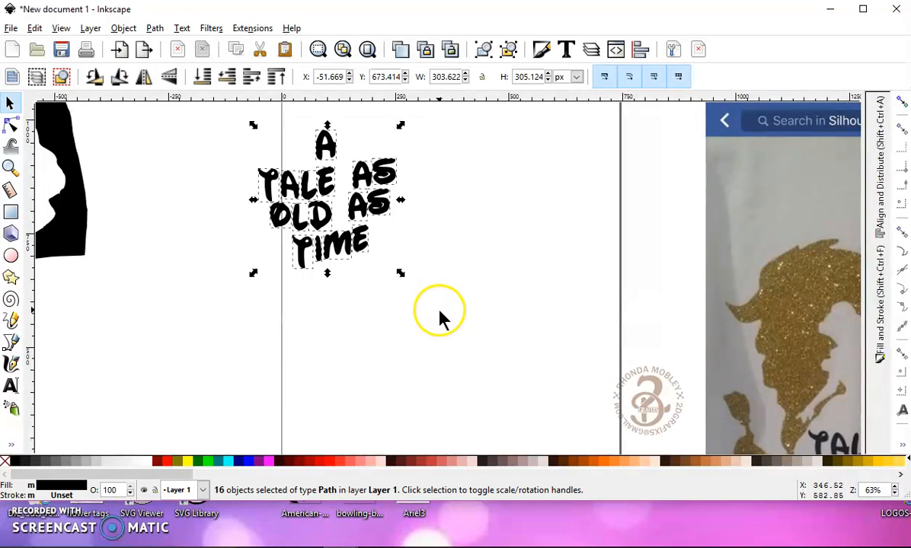
left_click(156, 29)
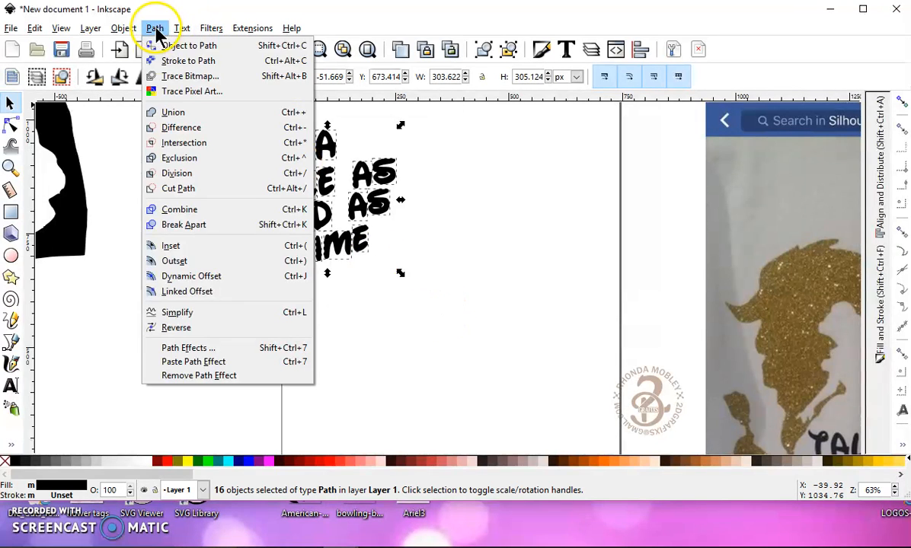
left_click(184, 116)
scroll(178, 137, "down", 2)
- Fill the lion and princess silhouette with a dark gold-brown colour
left_click_drag(79, 107, 226, 157)
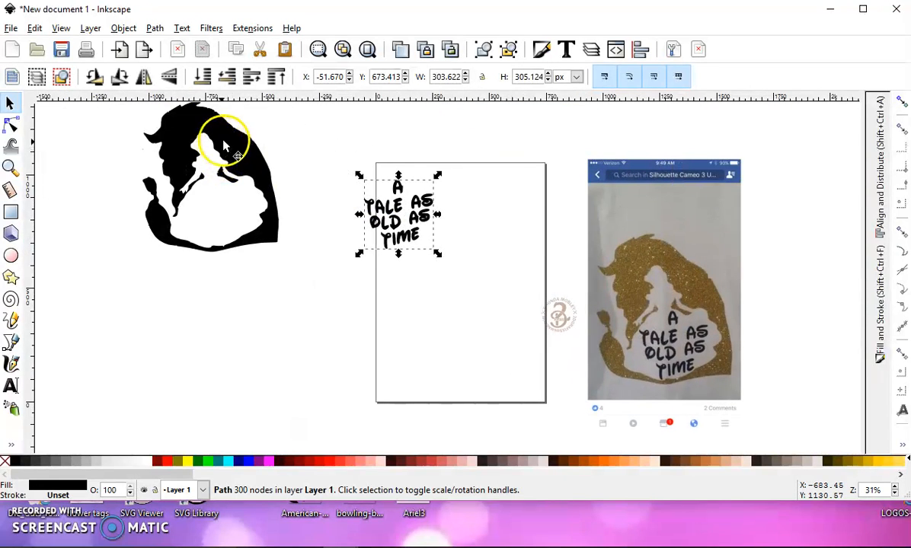
left_click(224, 146)
left_click(851, 462)
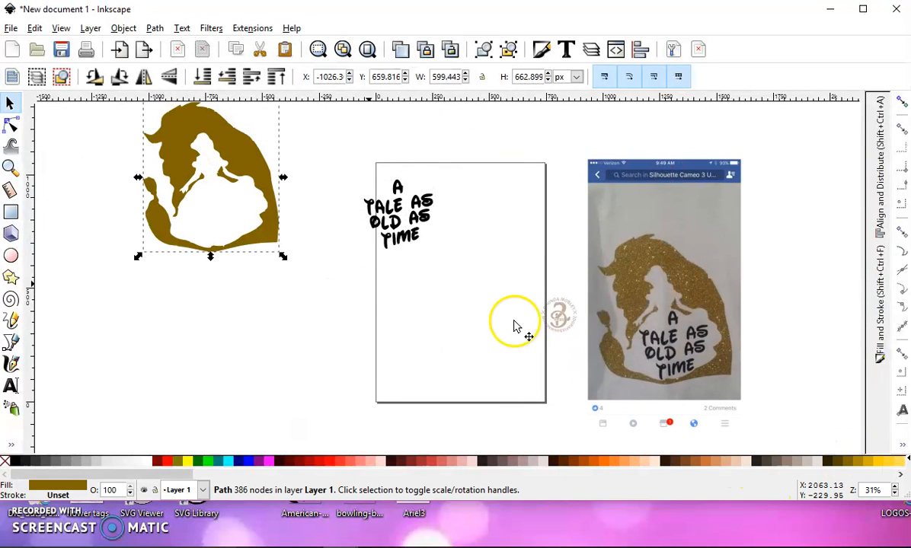
- Move the lettering into the white skirt area of the silhouette and nudge it so it sits clear of the edges
left_click_drag(417, 215, 215, 200)
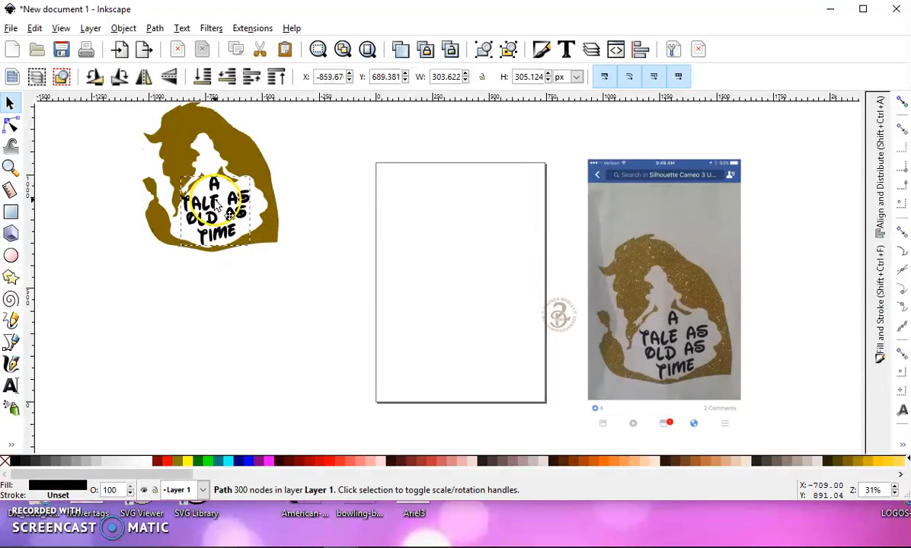
scroll(202, 188, "up", 4)
scroll(217, 228, "down", 1)
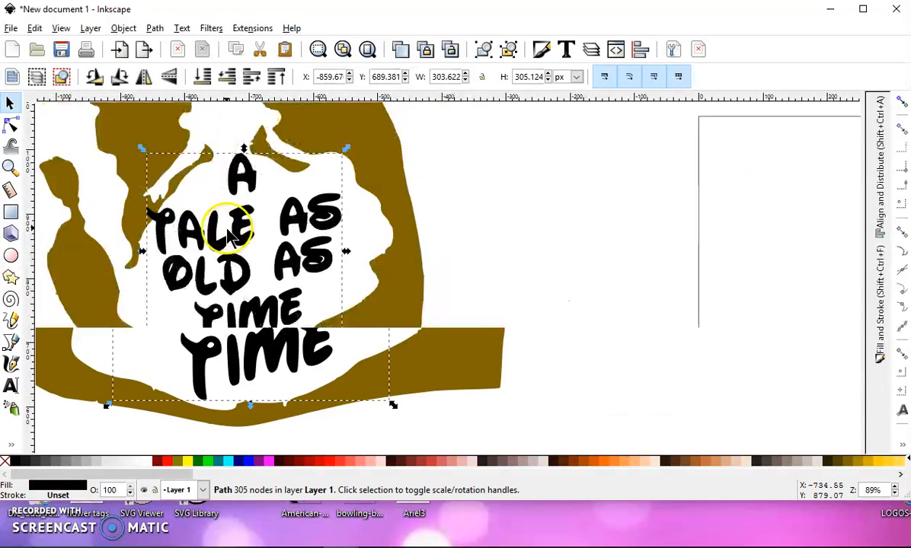
mouse_move(211, 247)
left_mouse_down()
mouse_move(233, 249)
mouse_move(217, 234)
left_mouse_up()
scroll(216, 235, "down", 5)
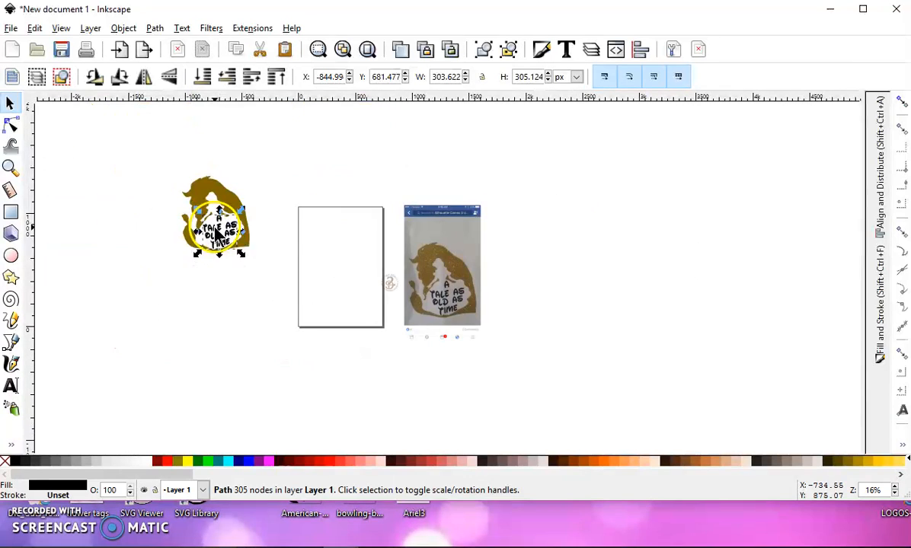
- Move the silhouette and lettering together onto the upper part of the page and delete the reference phone screenshot
left_click_drag(154, 158, 280, 305)
left_click_drag(195, 176, 329, 215)
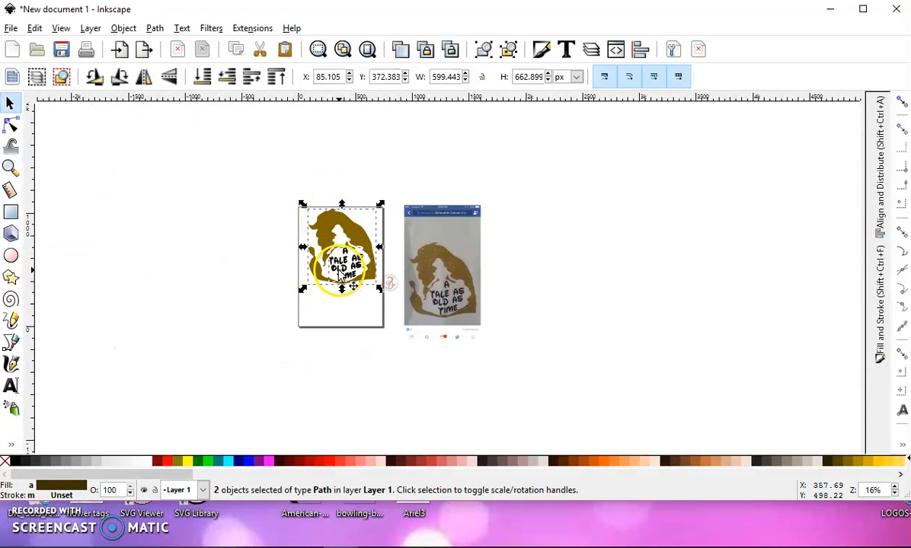
left_click(460, 236)
key("Delete")
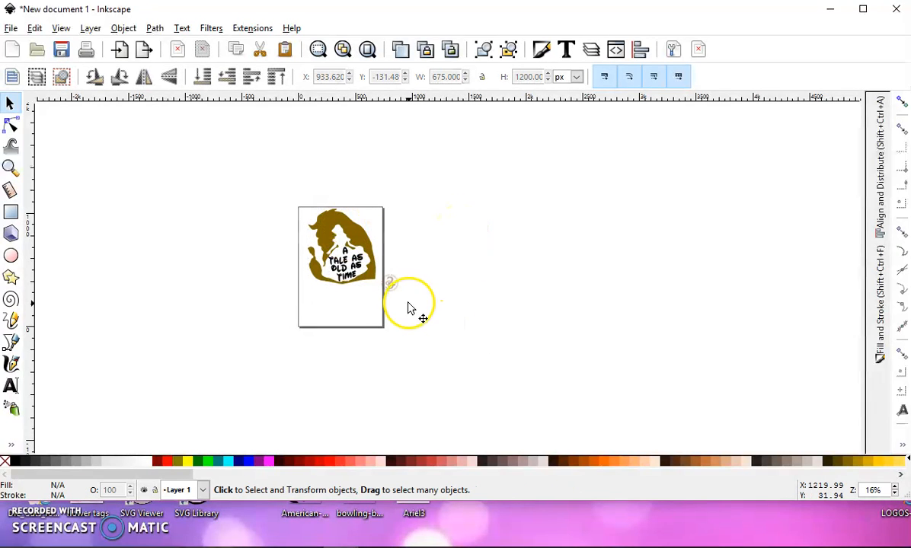
- Group the silhouette and the lettering into one object
scroll(358, 253, "up", 1, "ctrl")
scroll(357, 250, "up", 2, "ctrl")
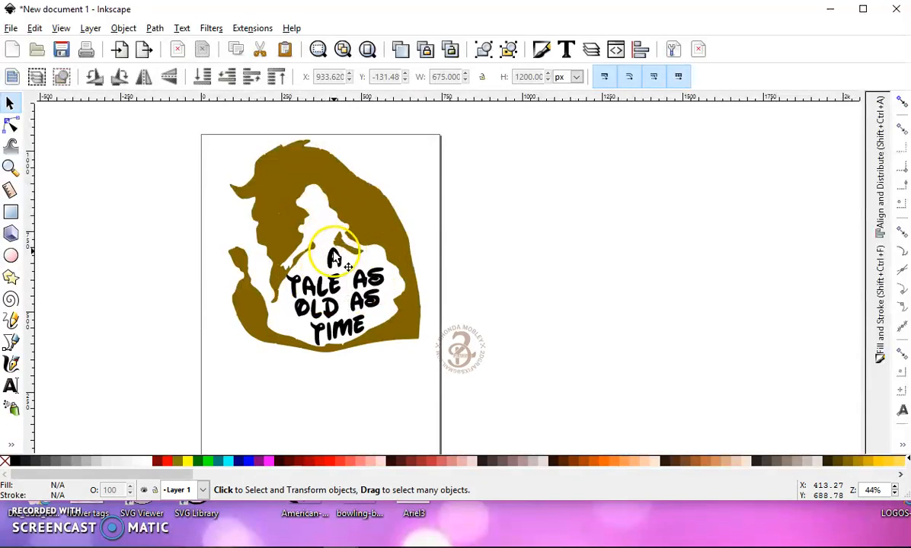
left_click_drag(328, 261, 421, 244)
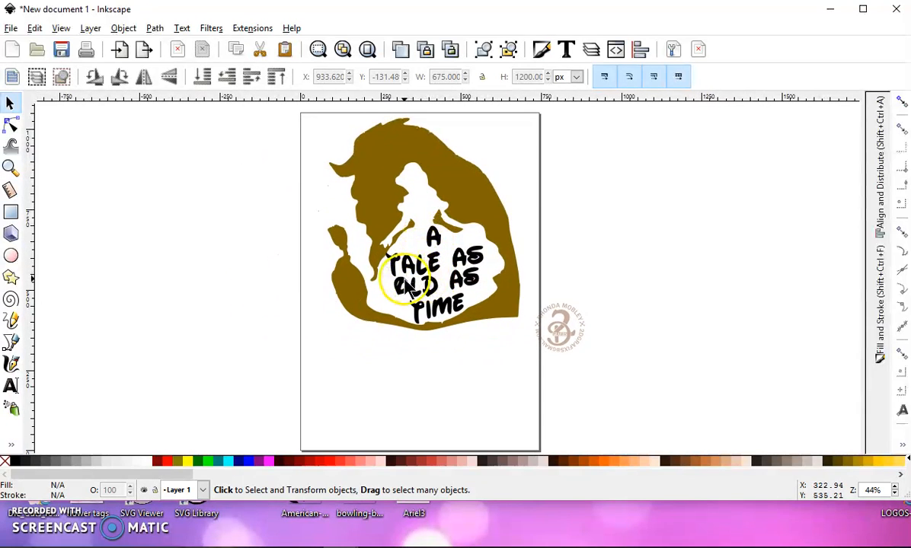
left_click_drag(255, 107, 530, 355)
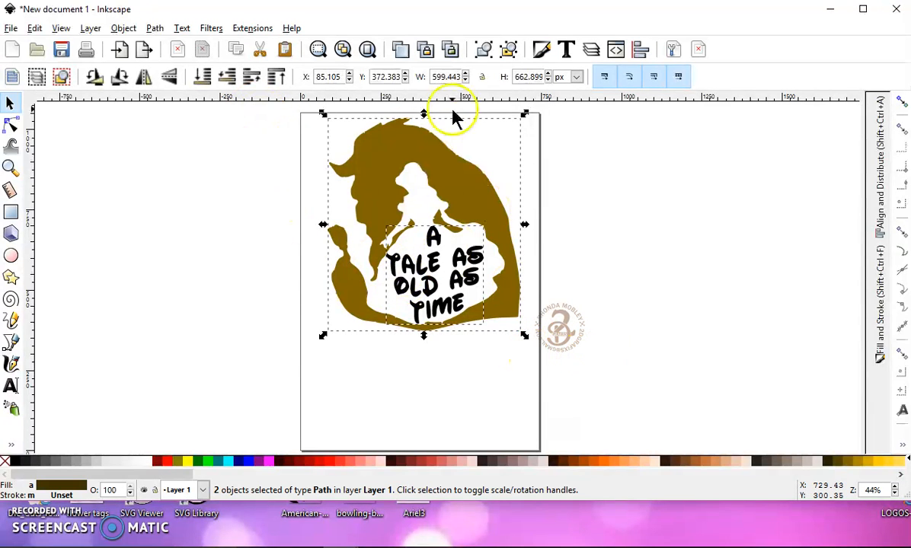
left_click(482, 51)
- Review the file formats offered for saving the document to the Desktop, and close the Save As dialog without saving
left_click(11, 28)
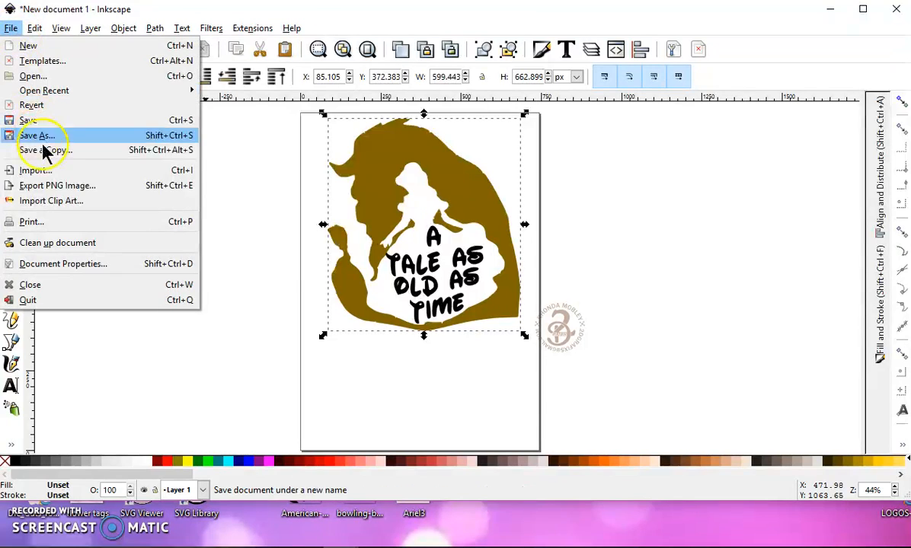
left_click(44, 137)
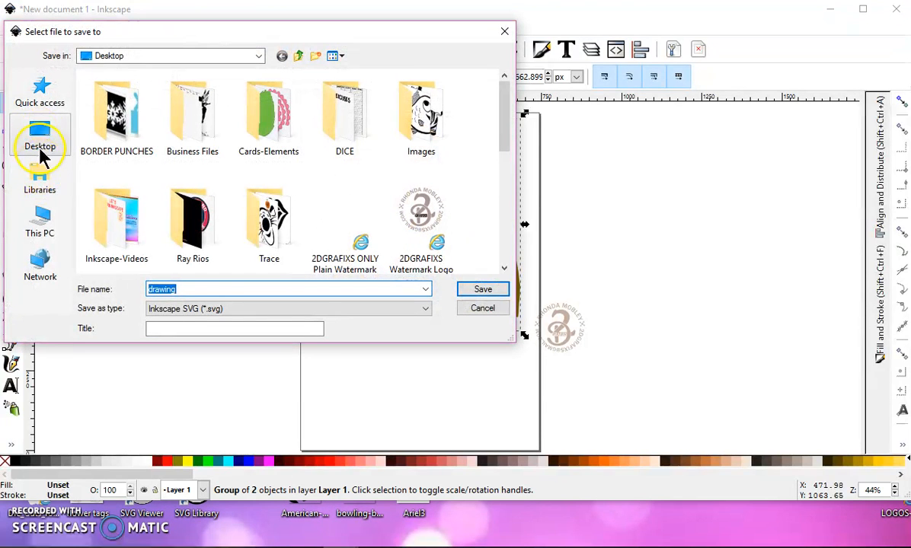
left_click(42, 139)
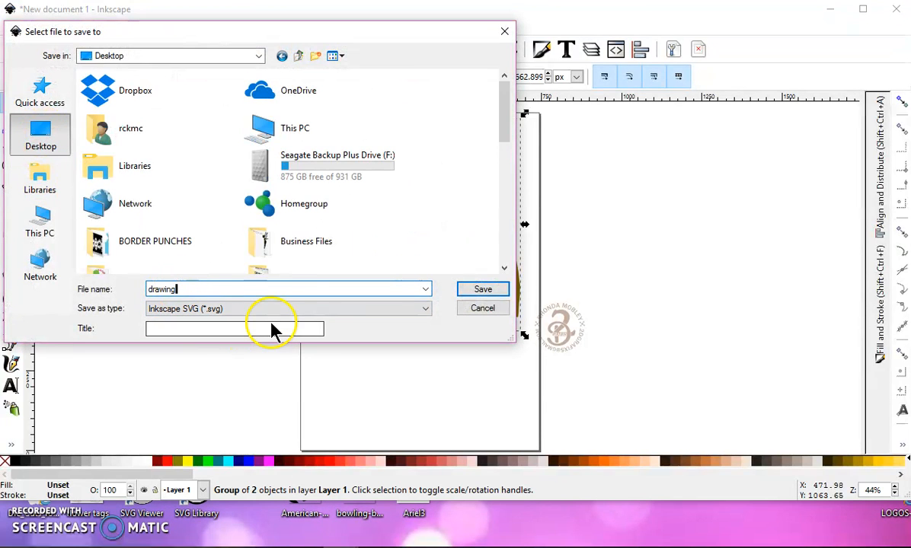
left_click(303, 310)
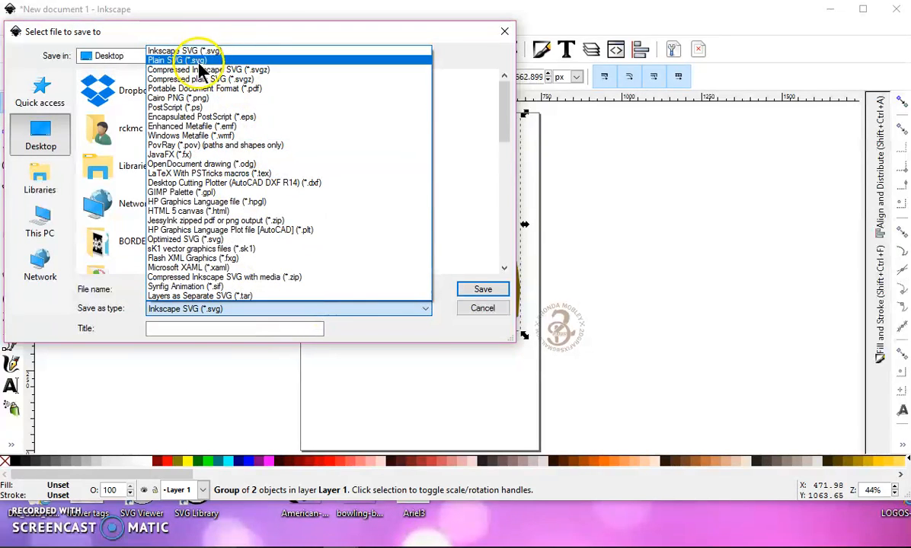
left_click(469, 355)
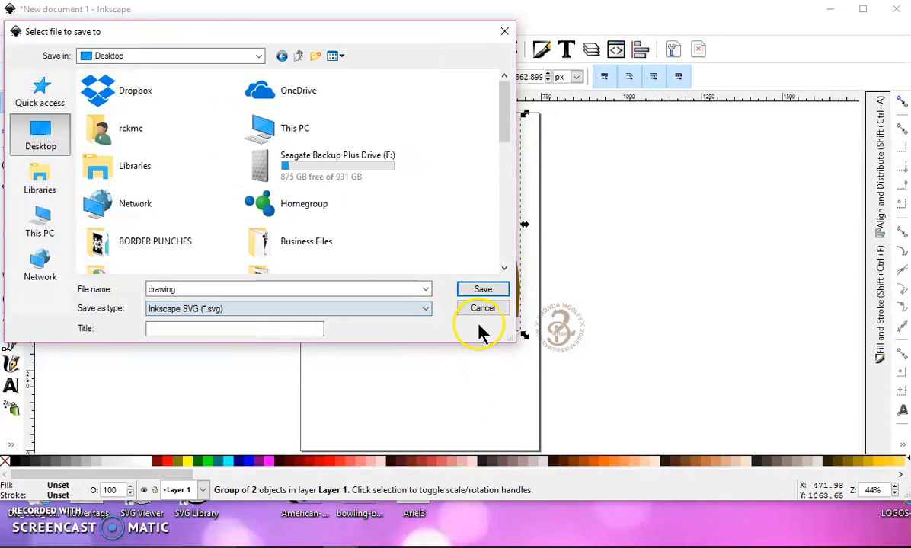
left_click(507, 34)
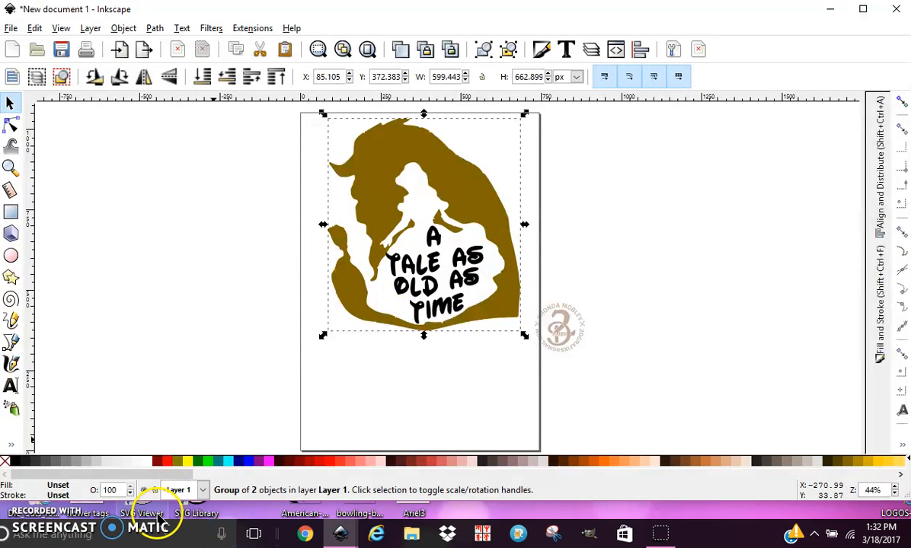
mouse_move(169, 535)
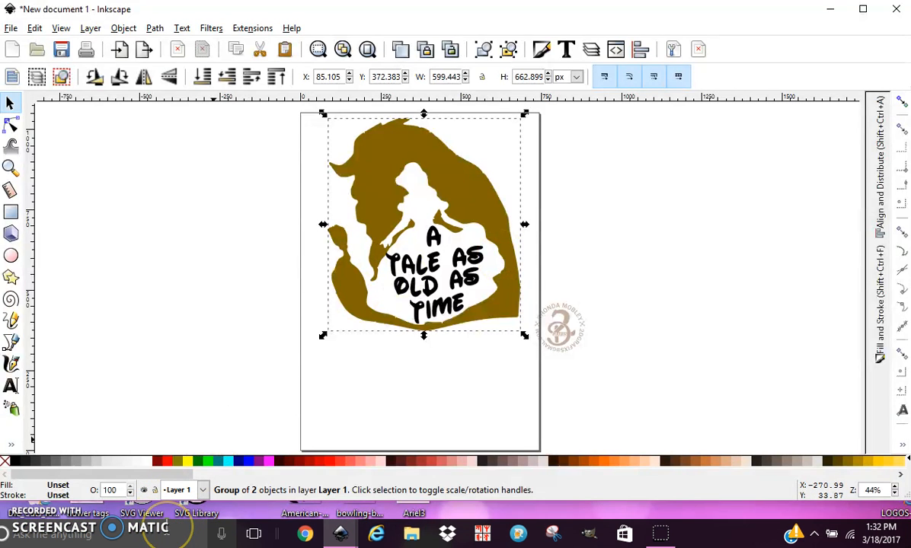